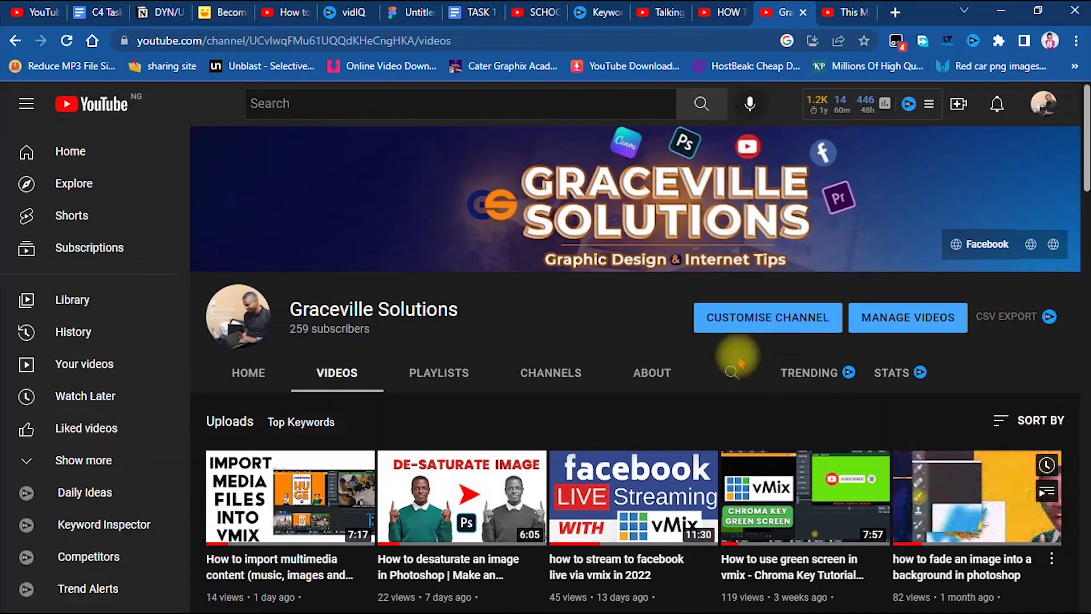
- Scroll the Graceville Solutions Videos tab and collapse the left sidebar to mini icons
scroll(671, 358, "down", 3)
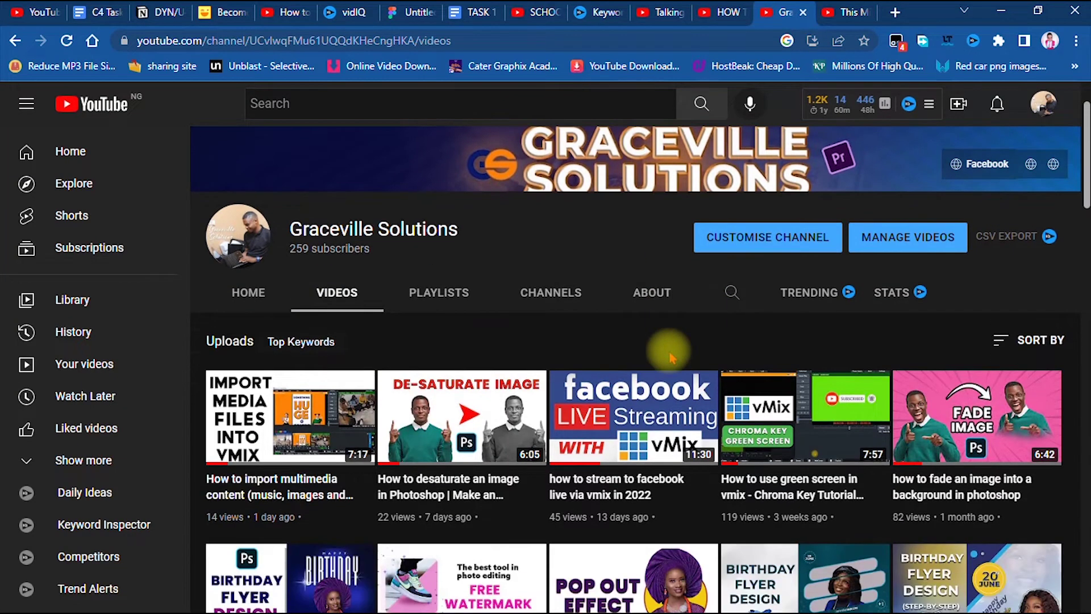
scroll(670, 358, "down", 7)
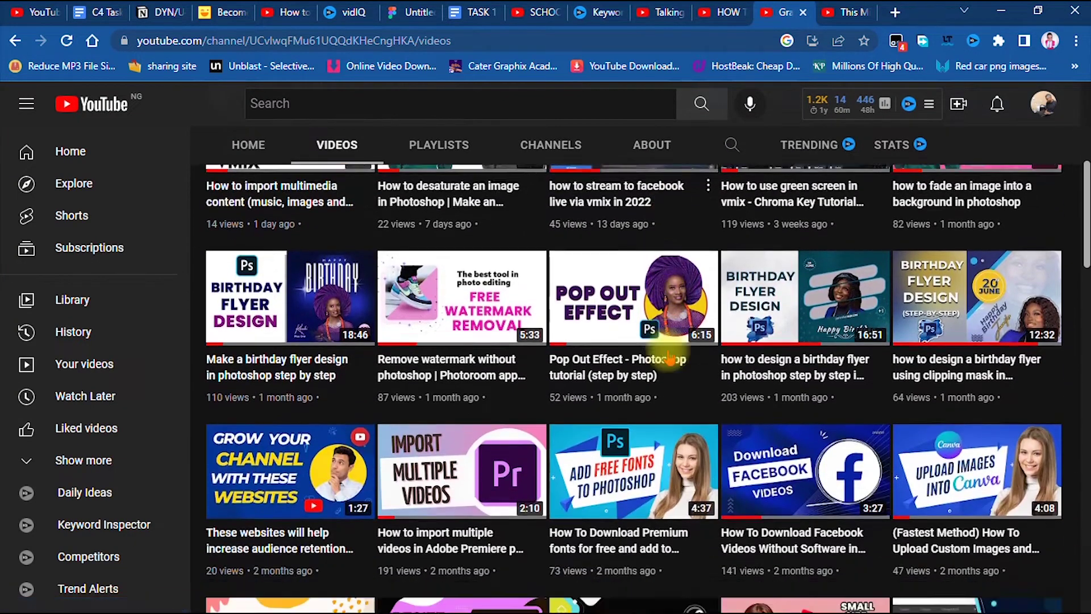
scroll(670, 358, "down", 4)
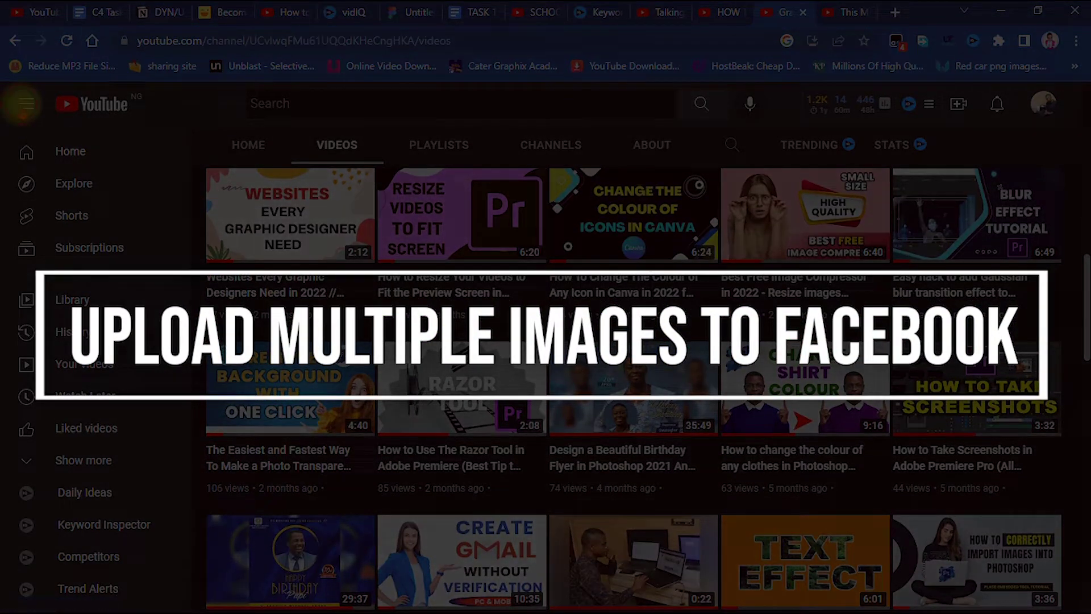
left_click(26, 103)
scroll(393, 272, "down", 4)
scroll(393, 271, "down", 11)
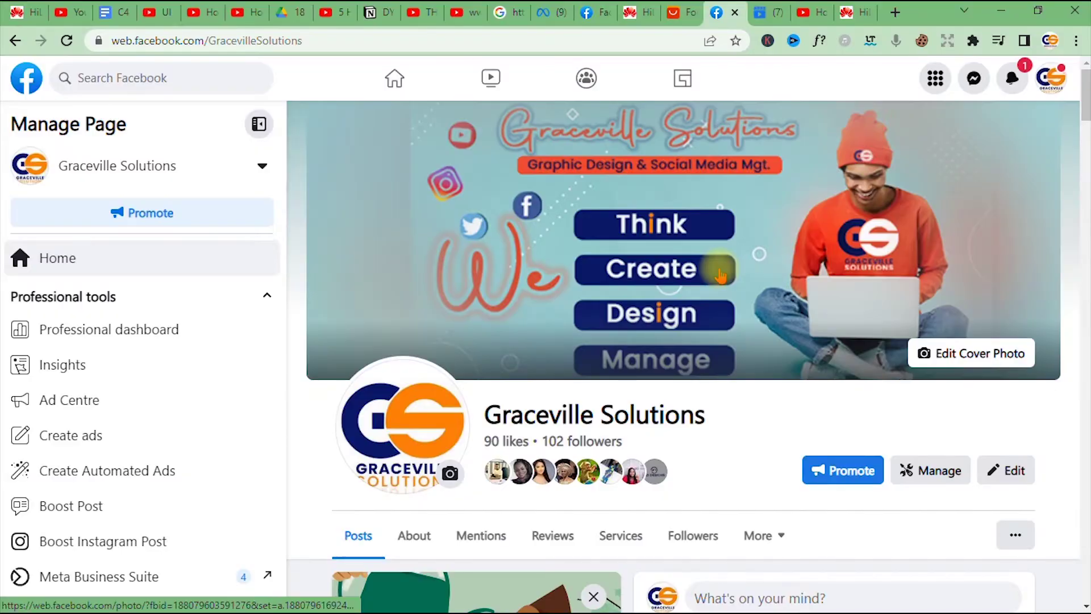
scroll(710, 276, "down", 4)
scroll(709, 273, "up", 4)
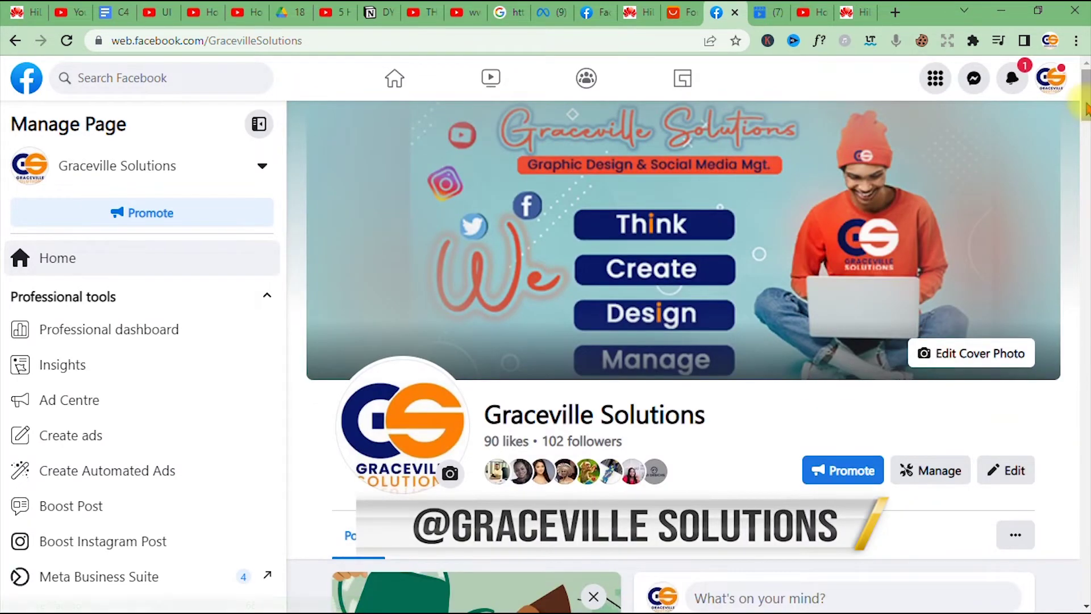
scroll(1084, 113, "down", 2)
scroll(1084, 122, "down", 10)
scroll(1084, 113, "up", 12)
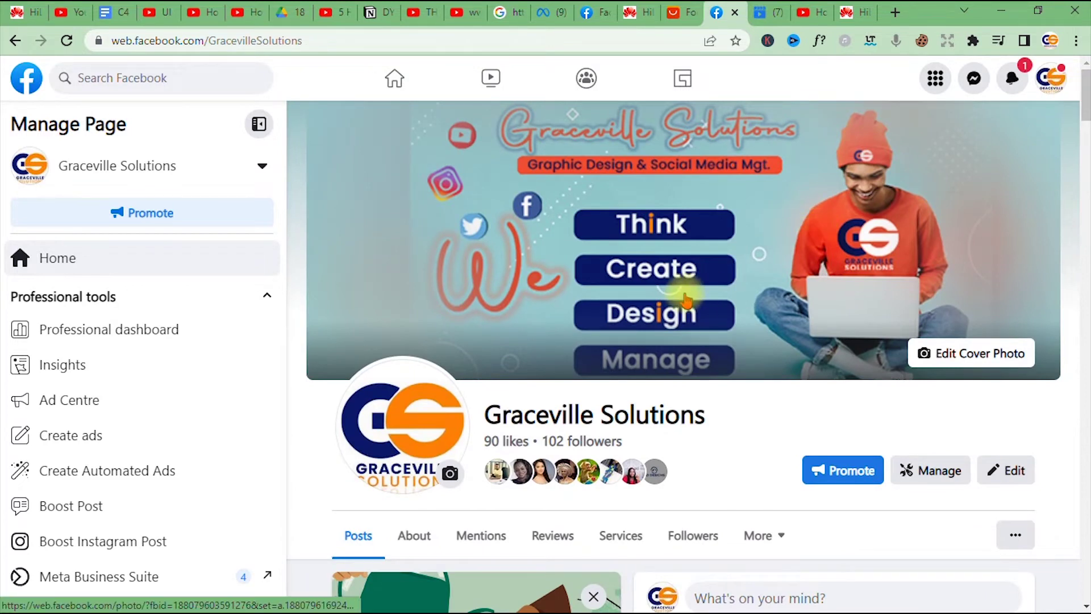
scroll(682, 295, "down", 3)
scroll(682, 298, "down", 10)
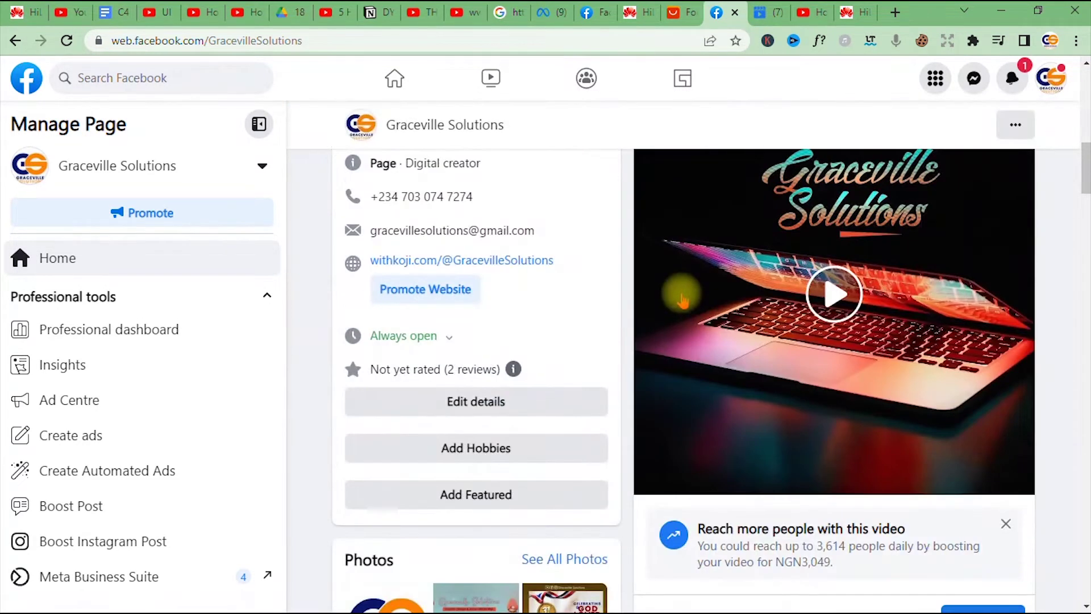
scroll(674, 315, "down", 1)
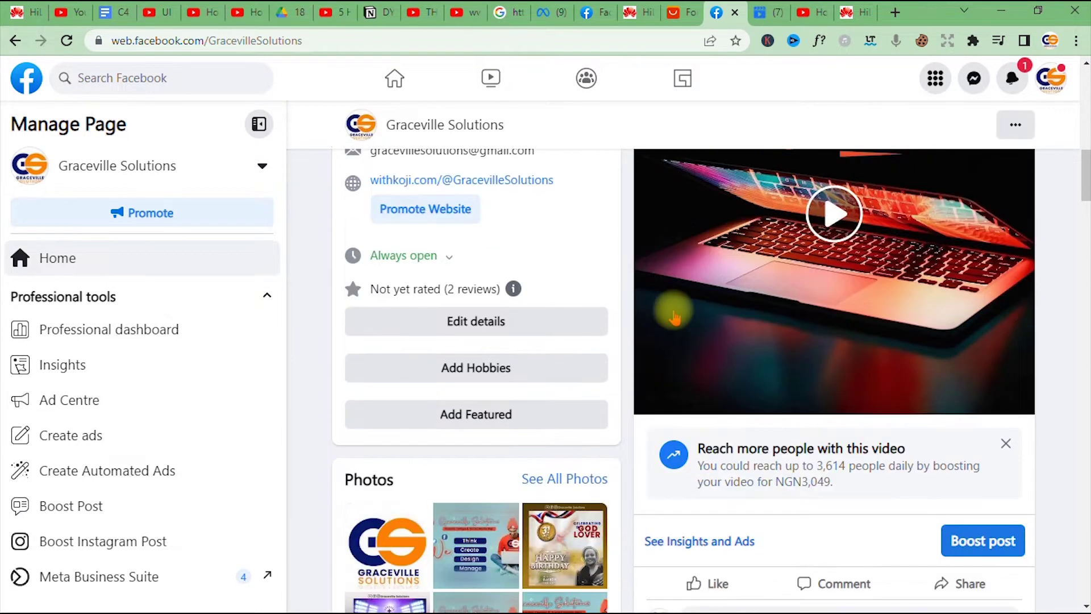
scroll(675, 307, "down", 3)
scroll(675, 306, "down", 4)
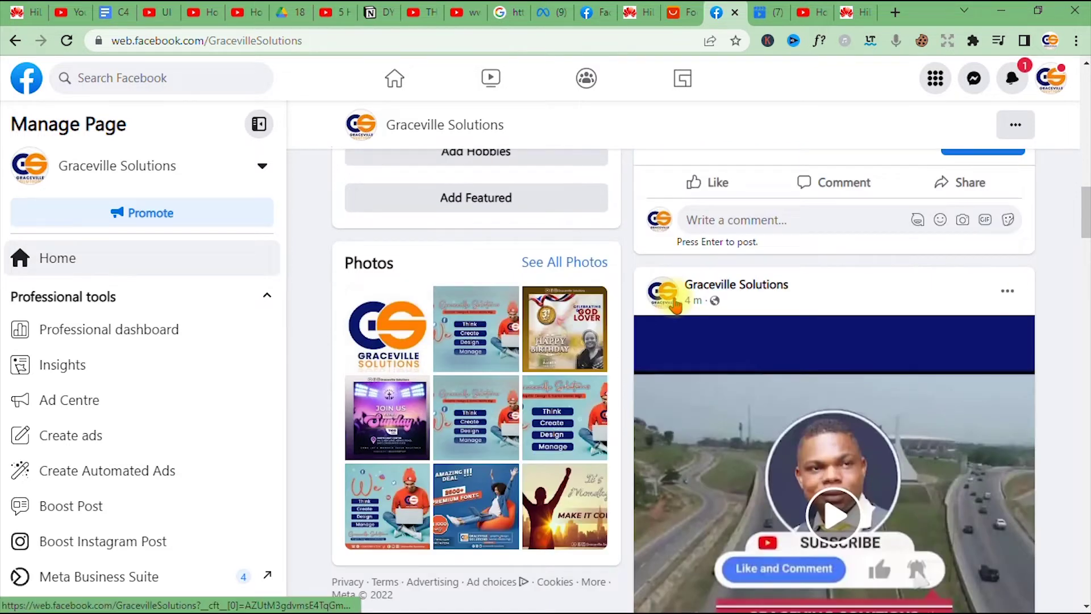
scroll(674, 305, "down", 20)
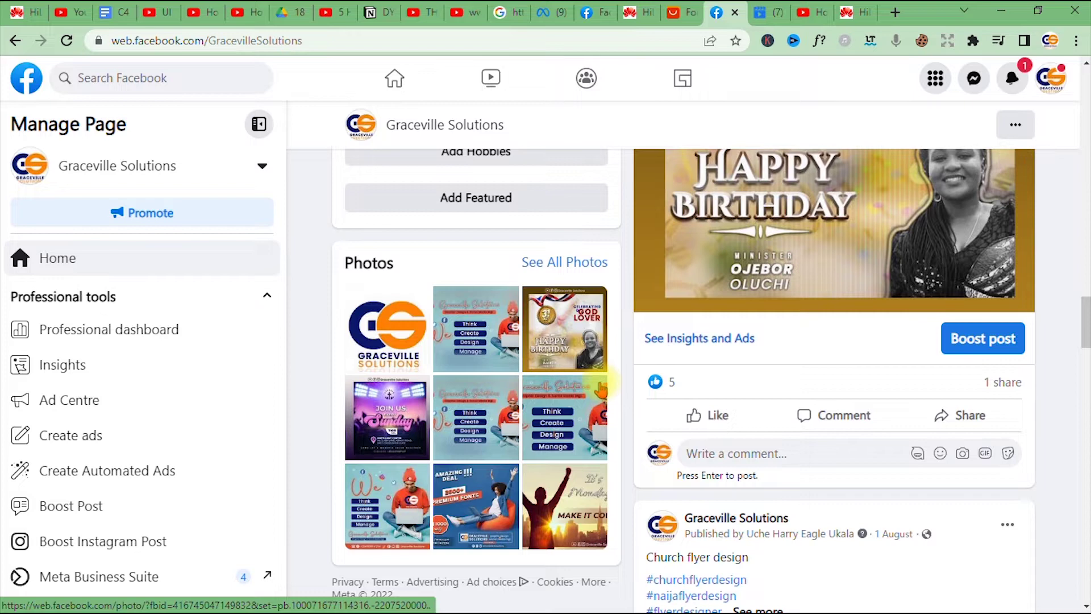
scroll(602, 388, "up", 12)
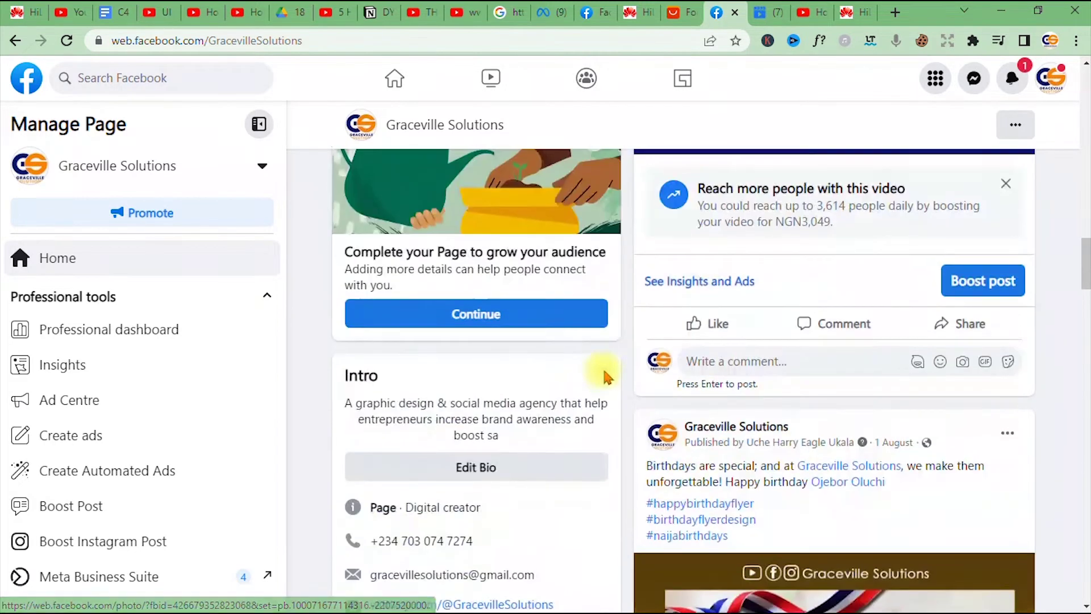
scroll(612, 358, "up", 4)
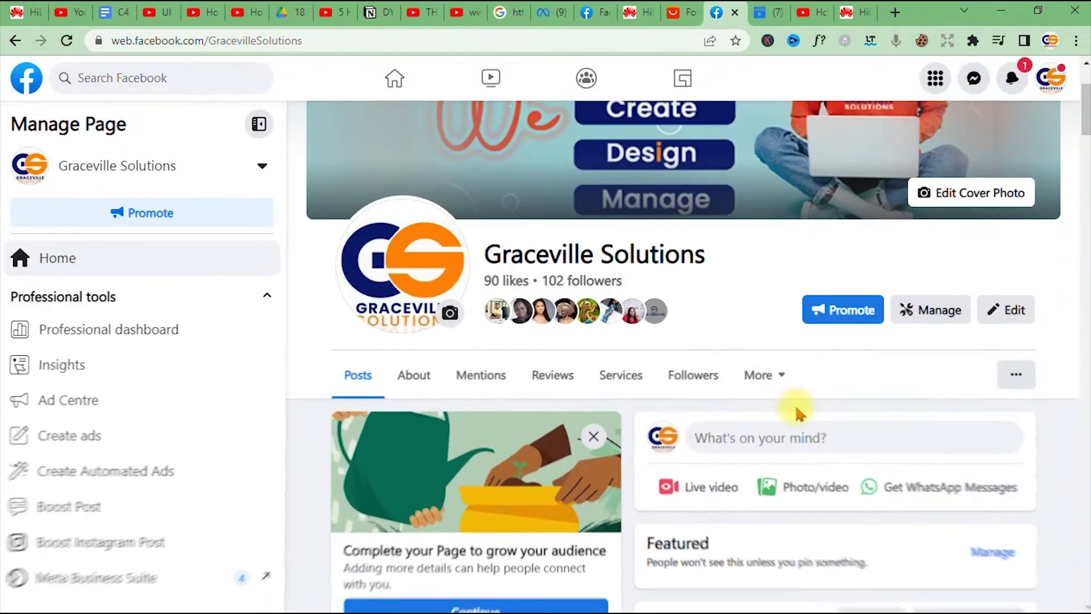
scroll(794, 404, "down", 3)
scroll(142, 261, "up", 5)
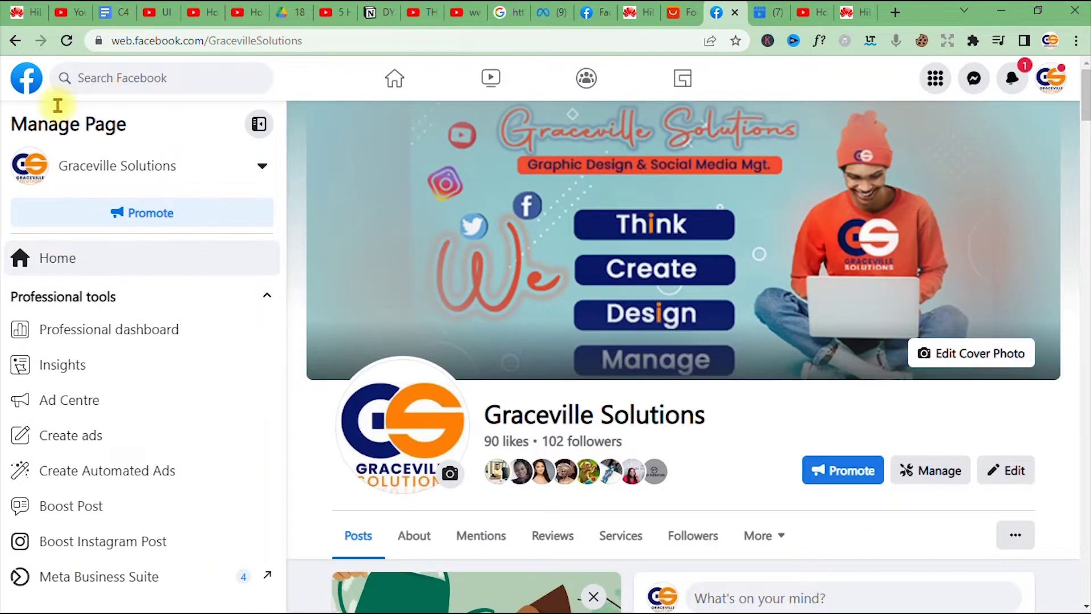
scroll(455, 263, "down", 6)
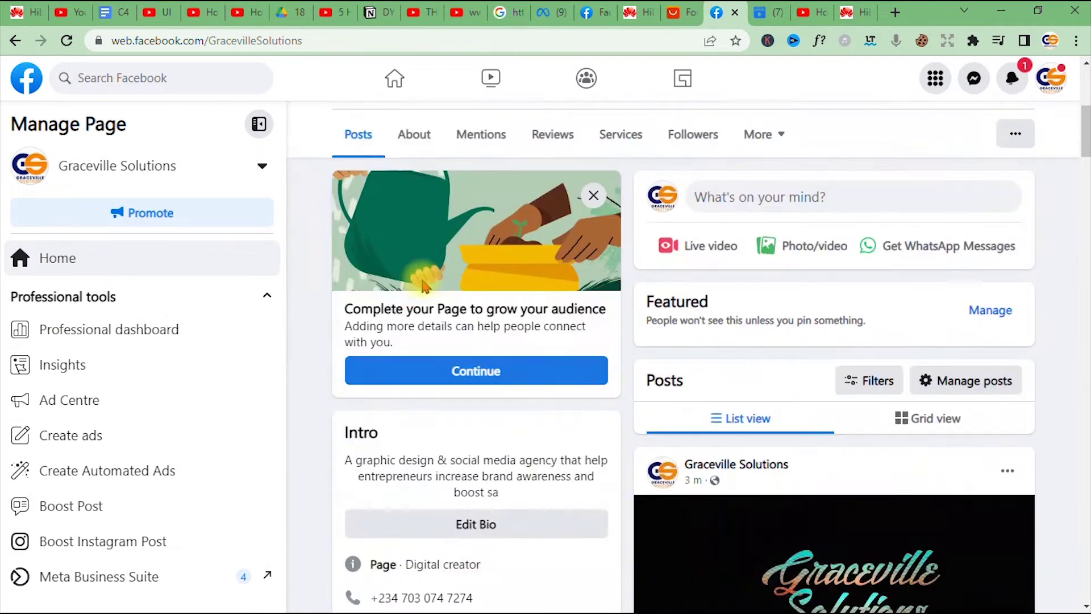
scroll(593, 314, "up", 5)
scroll(691, 318, "down", 4)
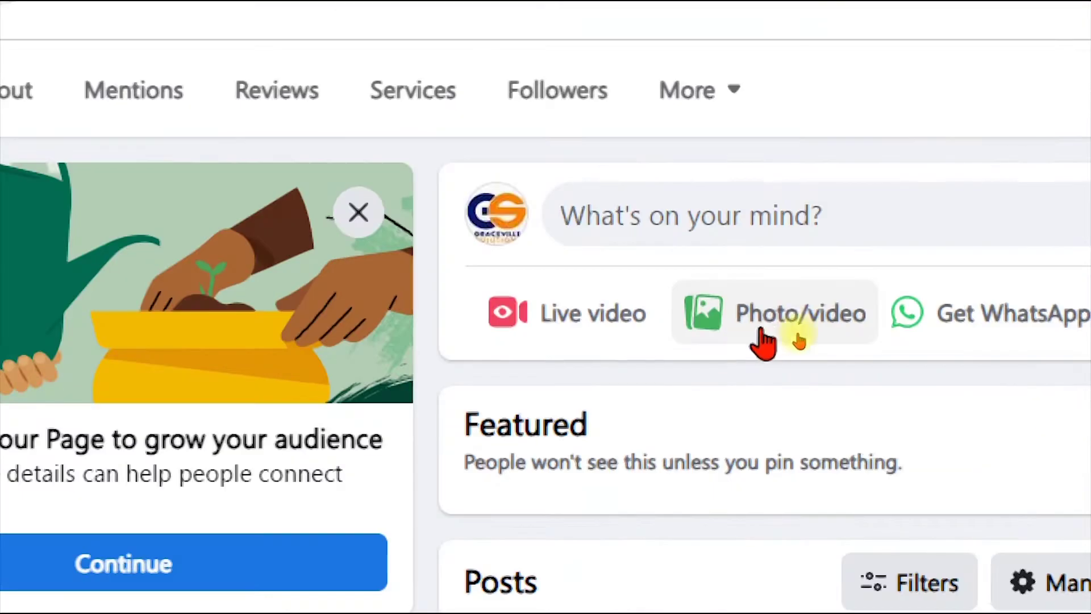
- Start a Photo/video post on the Graceville Solutions page and open the file picker to add images
left_click(810, 324)
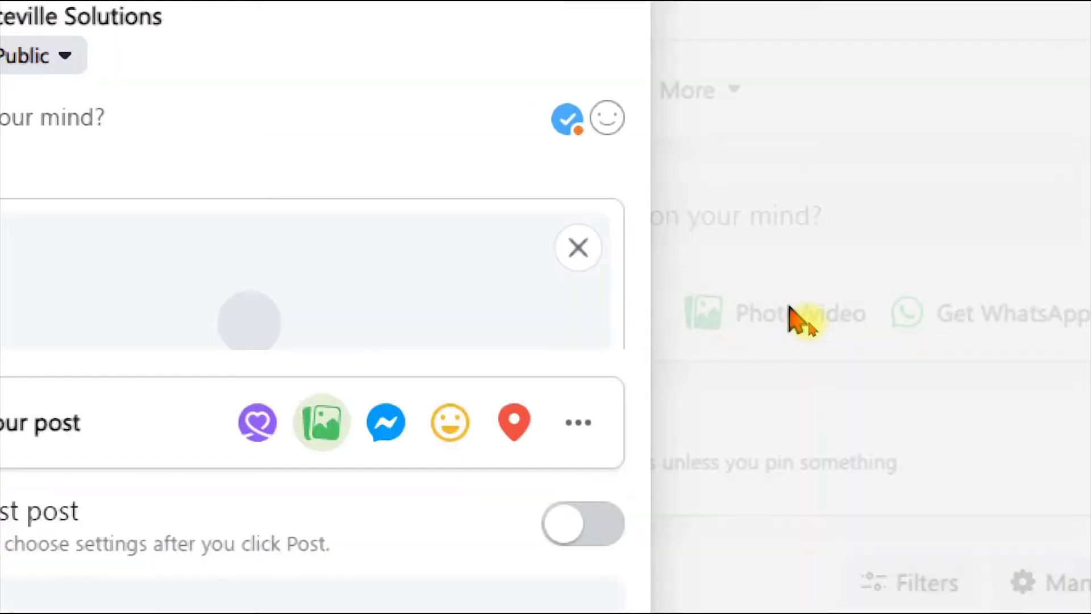
key("Escape")
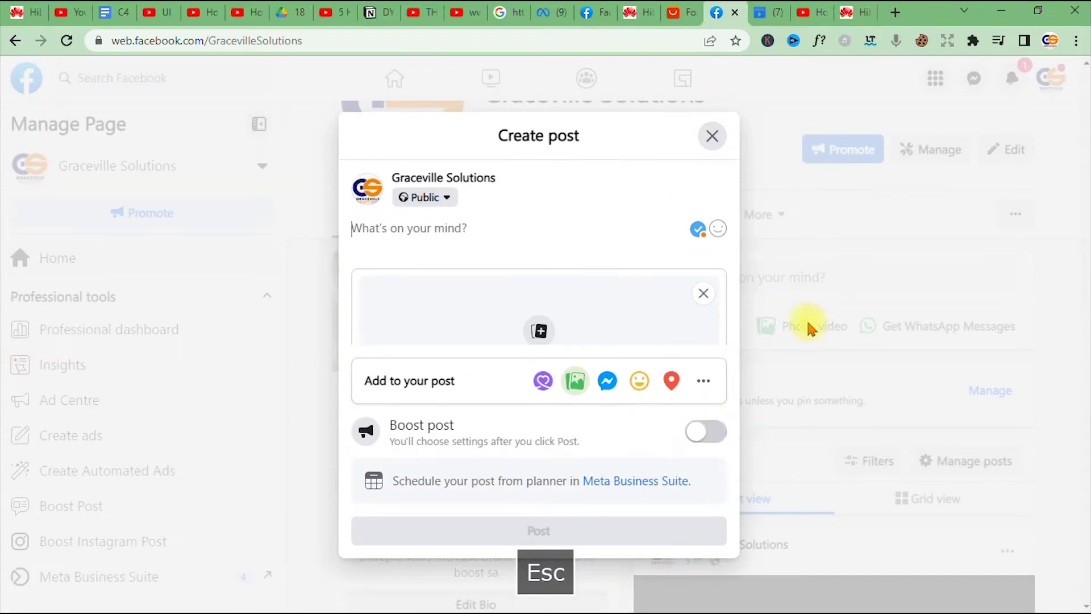
scroll(537, 315, "down", 2)
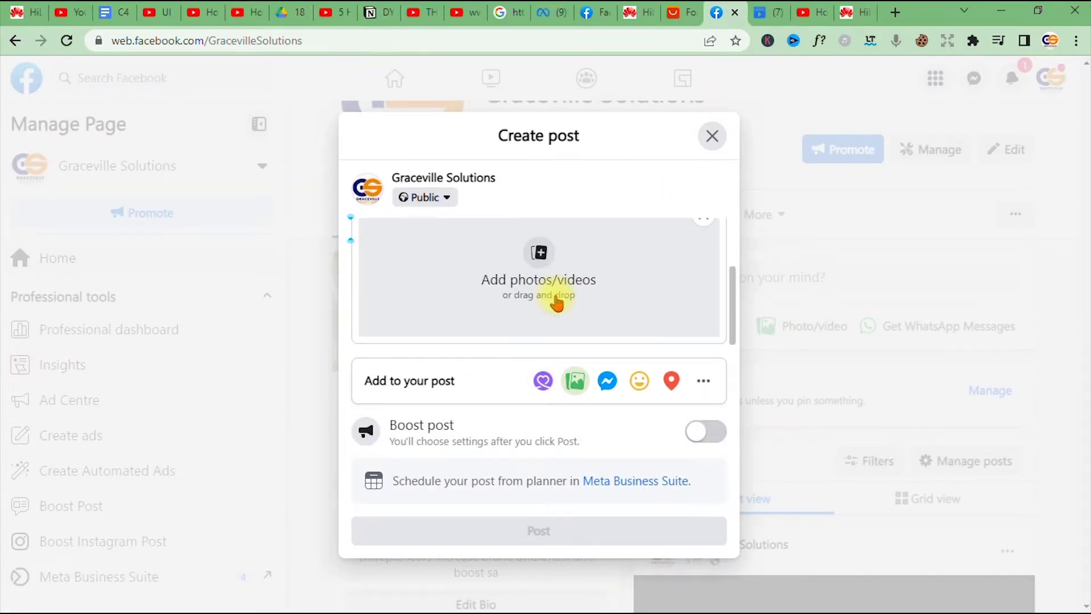
scroll(701, 275, "up", 2)
scroll(731, 246, "down", 2)
scroll(738, 297, "up", 3)
left_click_drag(732, 261, 724, 301)
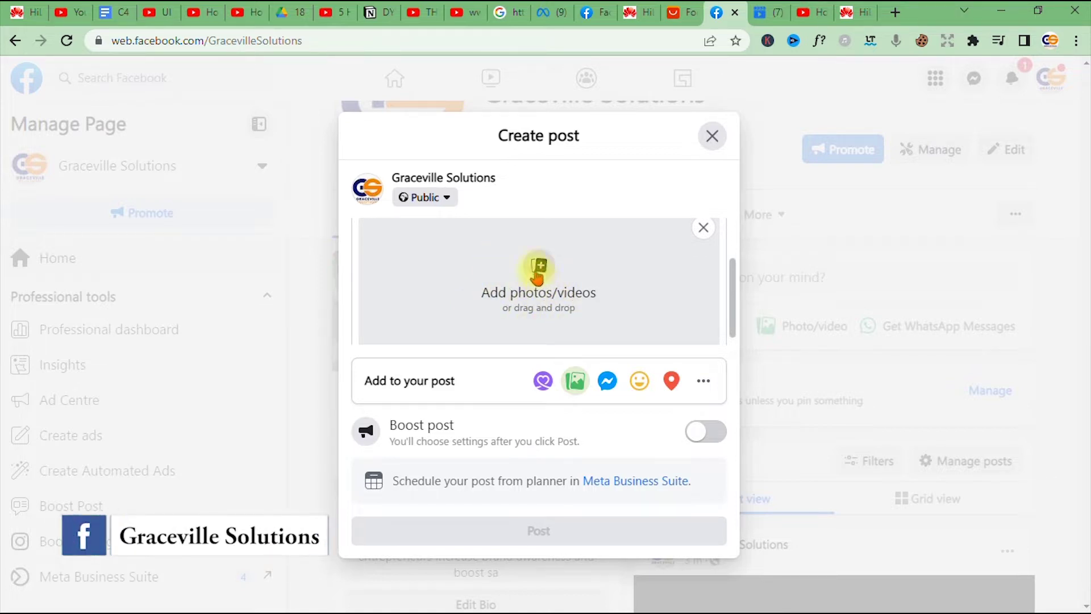
left_click(550, 313)
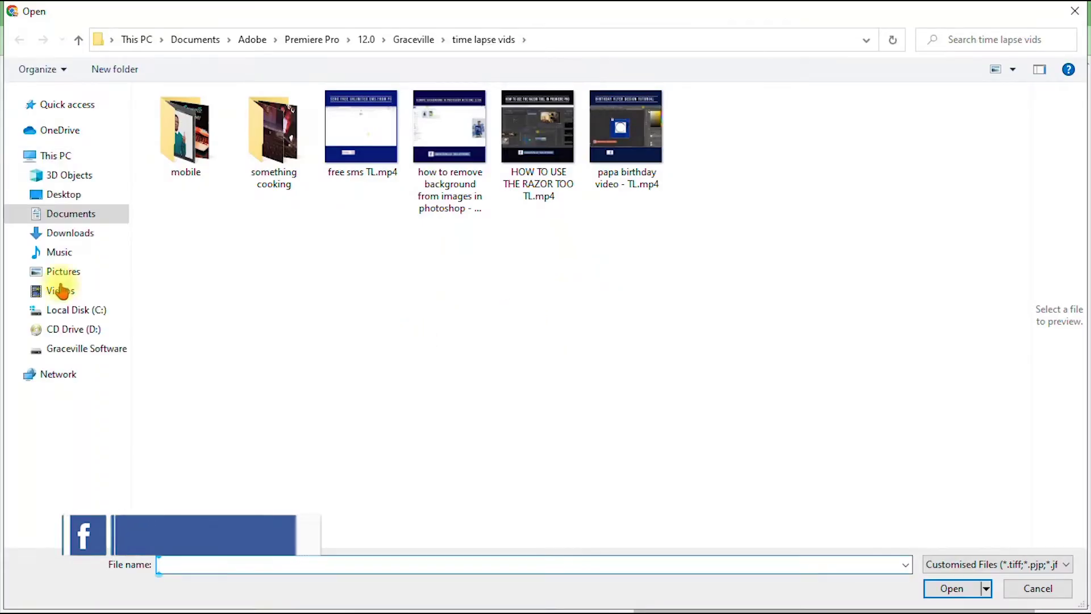
- Go to Pictures > Finished Jobs - Social Media and pick 1.jpg as the first image
left_click(61, 271)
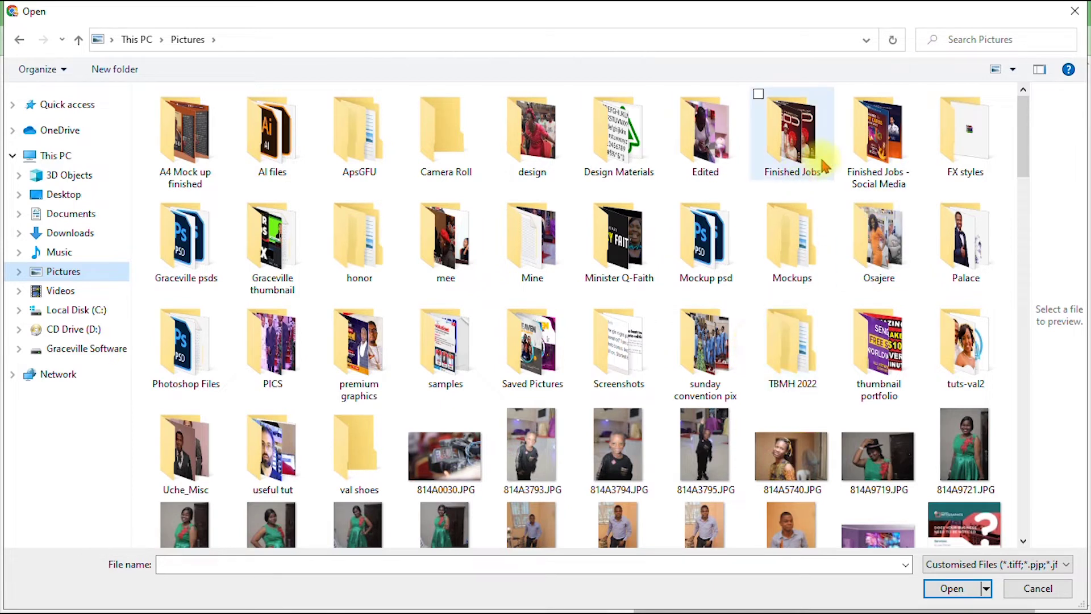
double_click(866, 146)
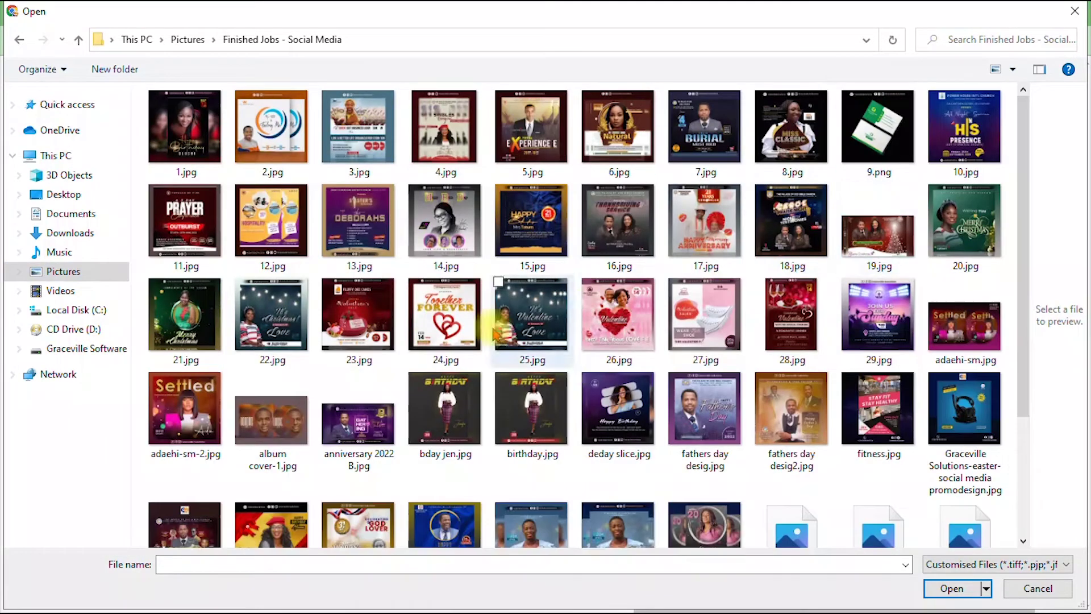
scroll(478, 367, "down", 3)
scroll(493, 375, "up", 3)
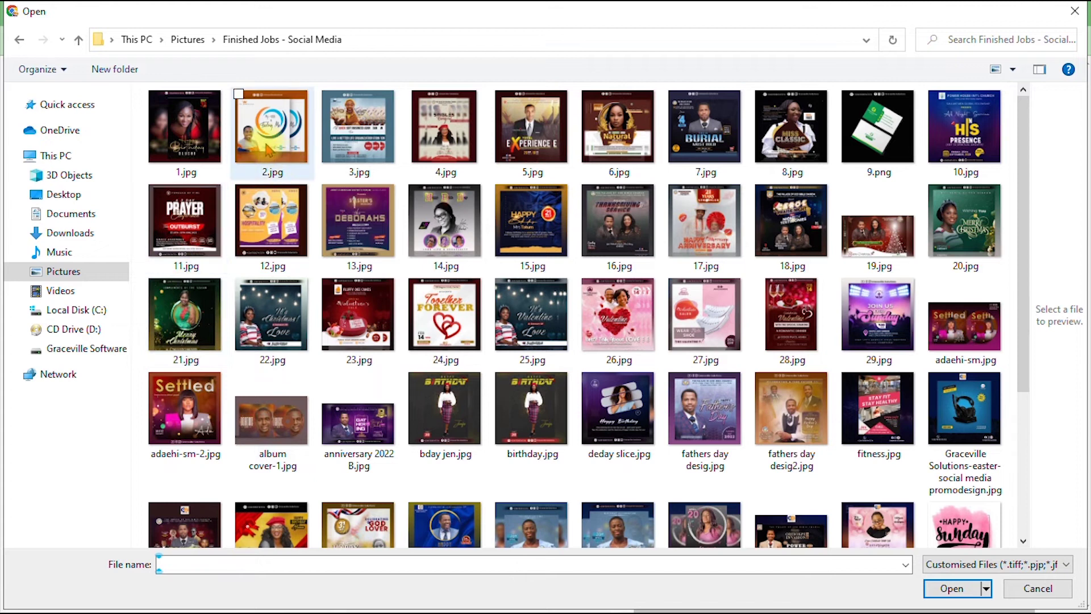
left_click(202, 138)
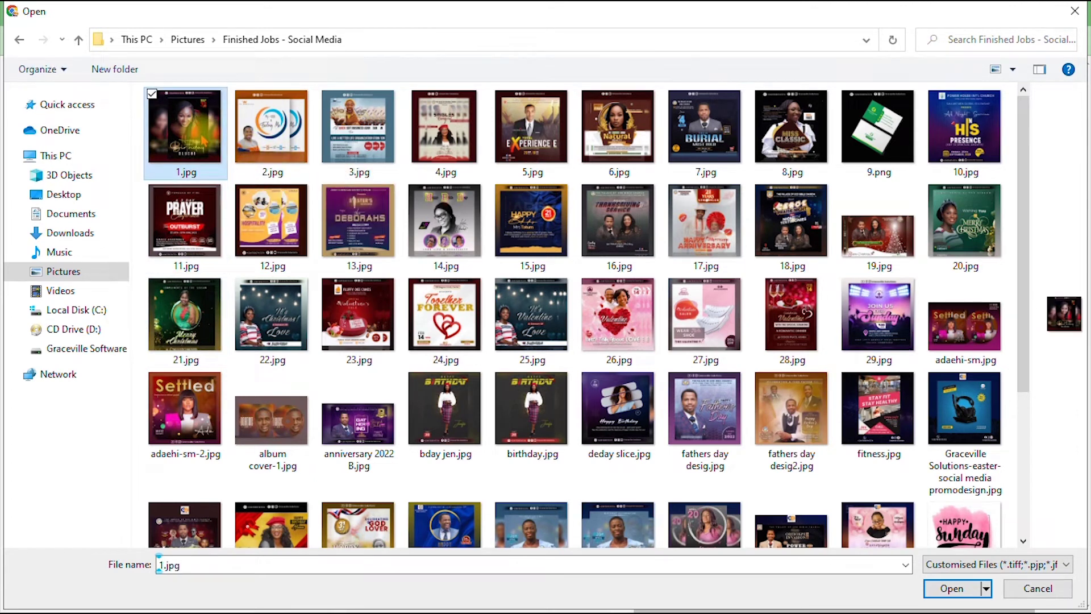
- Select 1.jpg, 2.jpg and 3.jpg together in the Finished Jobs - Social Media folder
left_click(270, 149, "shift")
left_click(358, 161, "shift")
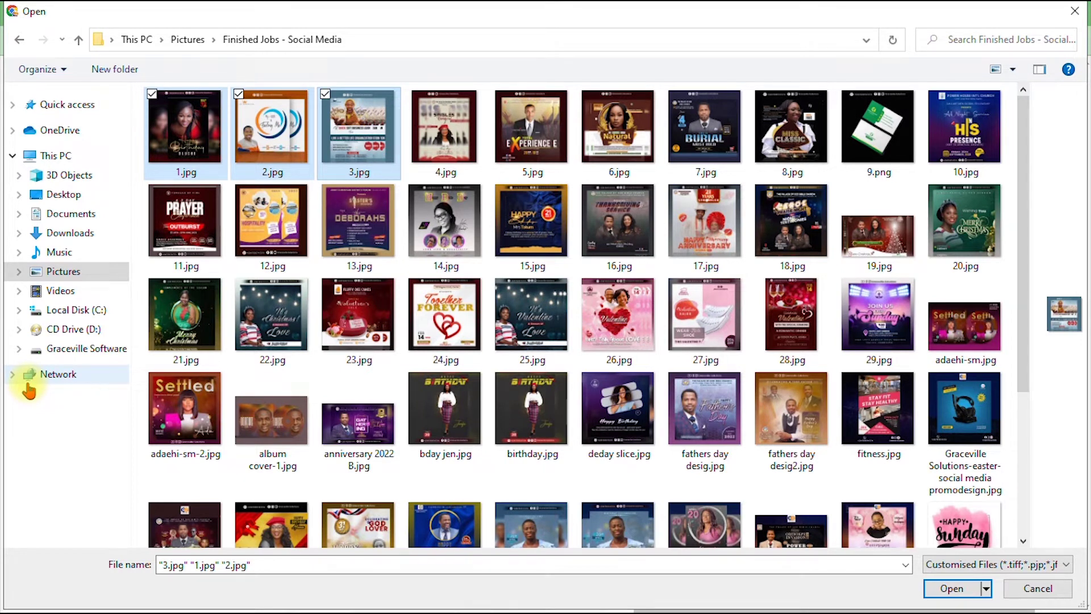
left_click(271, 227)
left_click(188, 147)
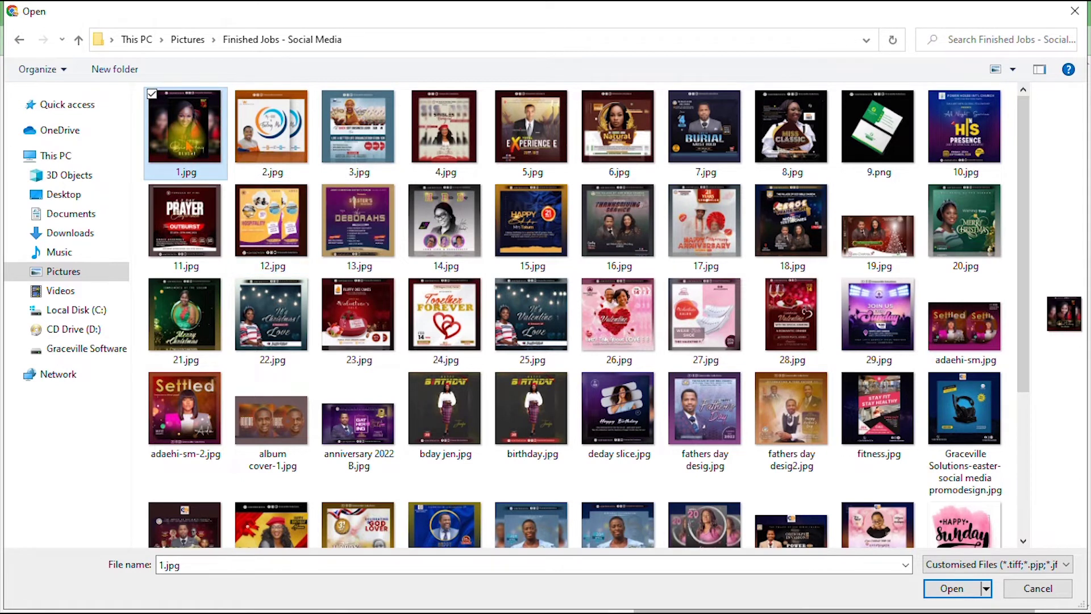
left_click(267, 136, "ctrl")
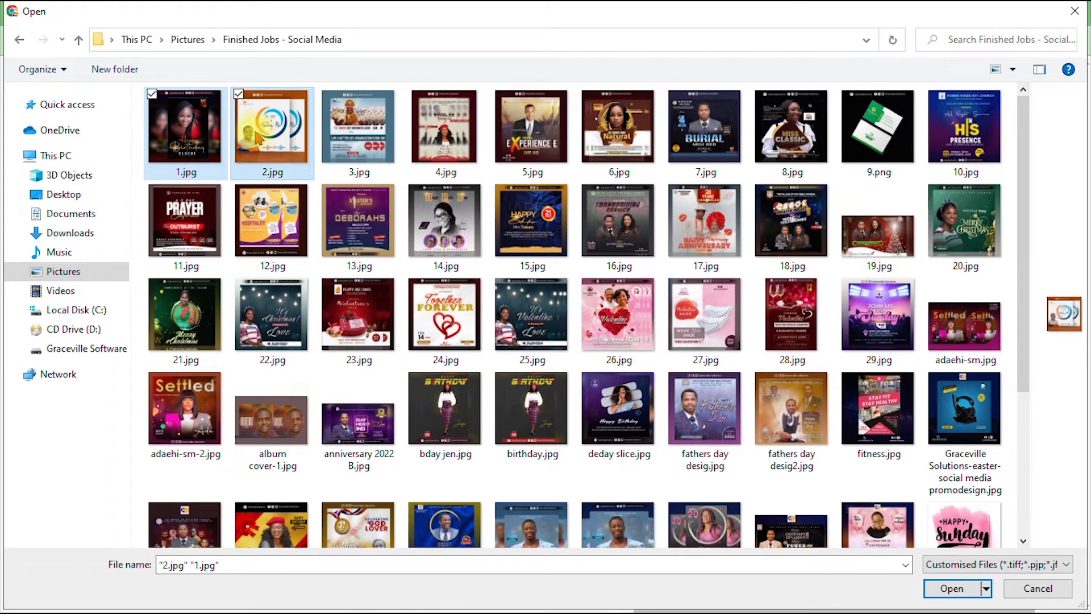
left_click(348, 150, "ctrl")
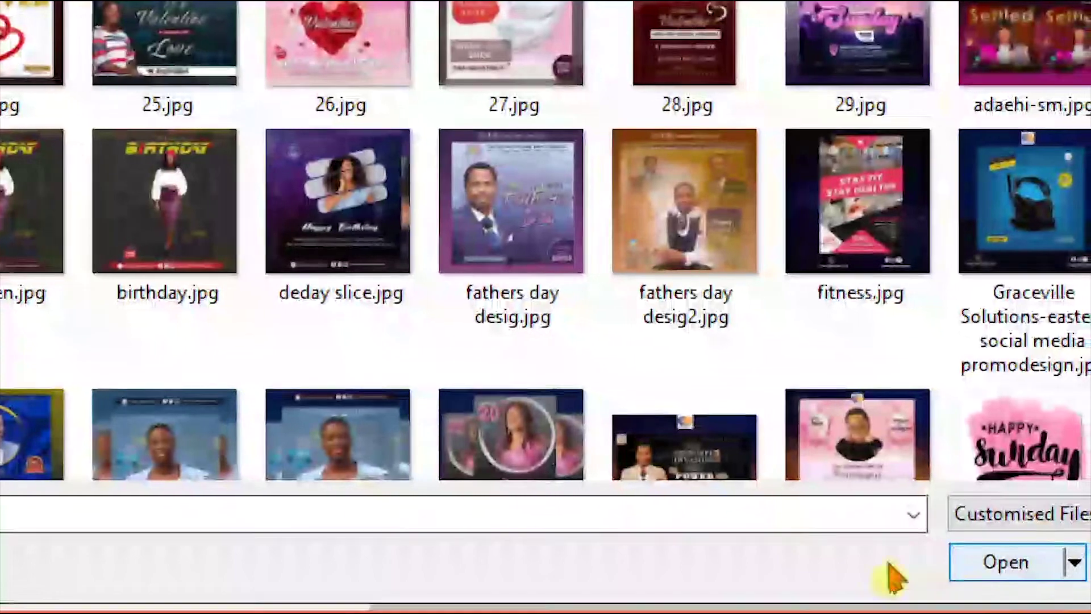
- Upload the selected design images to the post and check their thumbnails in Create post
left_click(1010, 562)
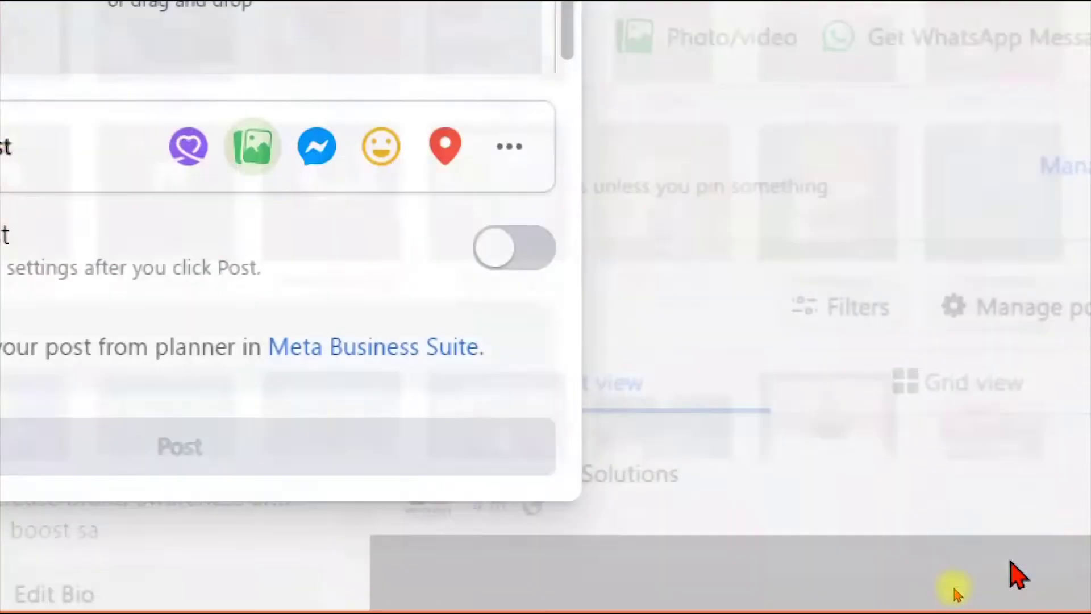
key("Escape")
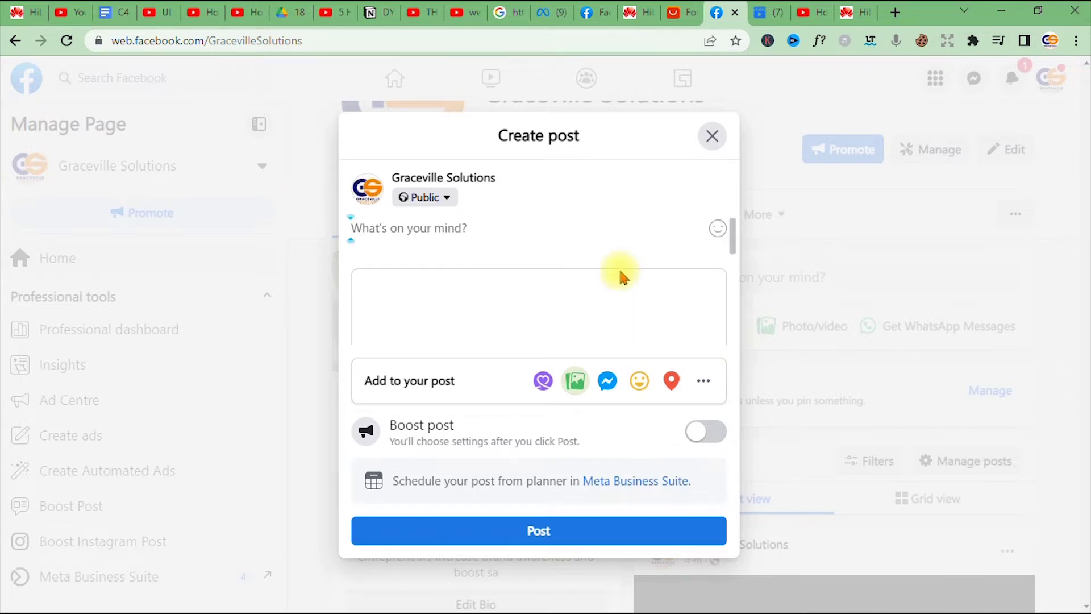
scroll(613, 278, "down", 2)
scroll(607, 282, "down", 2)
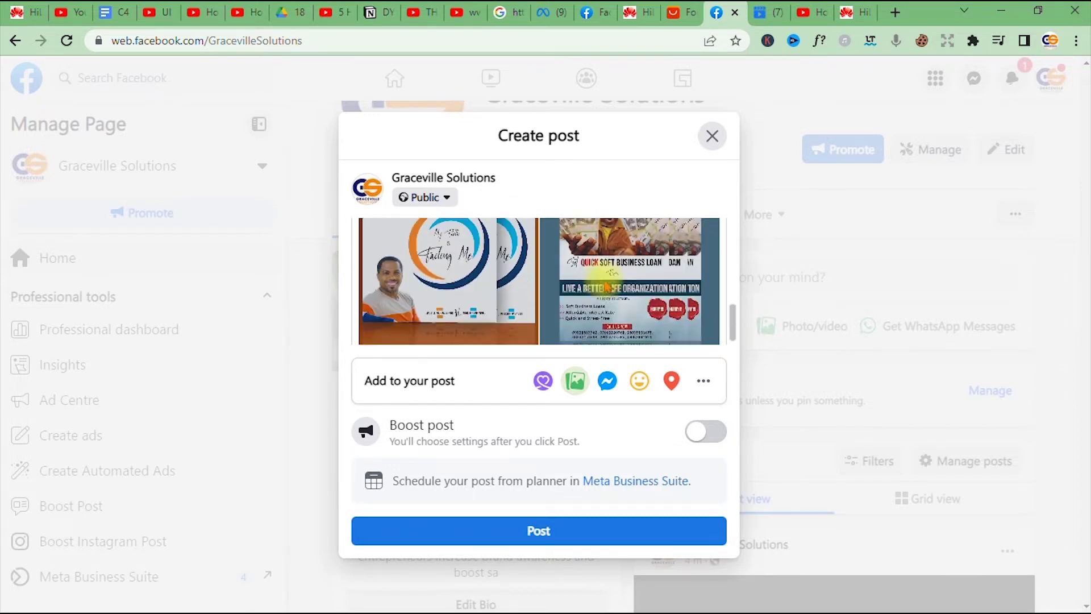
scroll(465, 228, "up", 5)
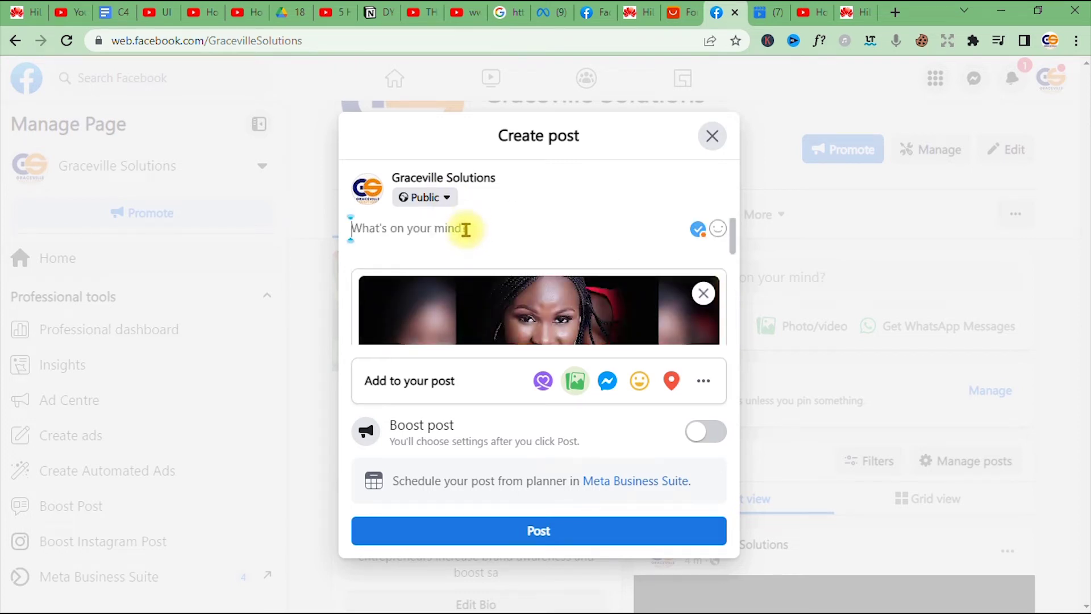
type("inished De")
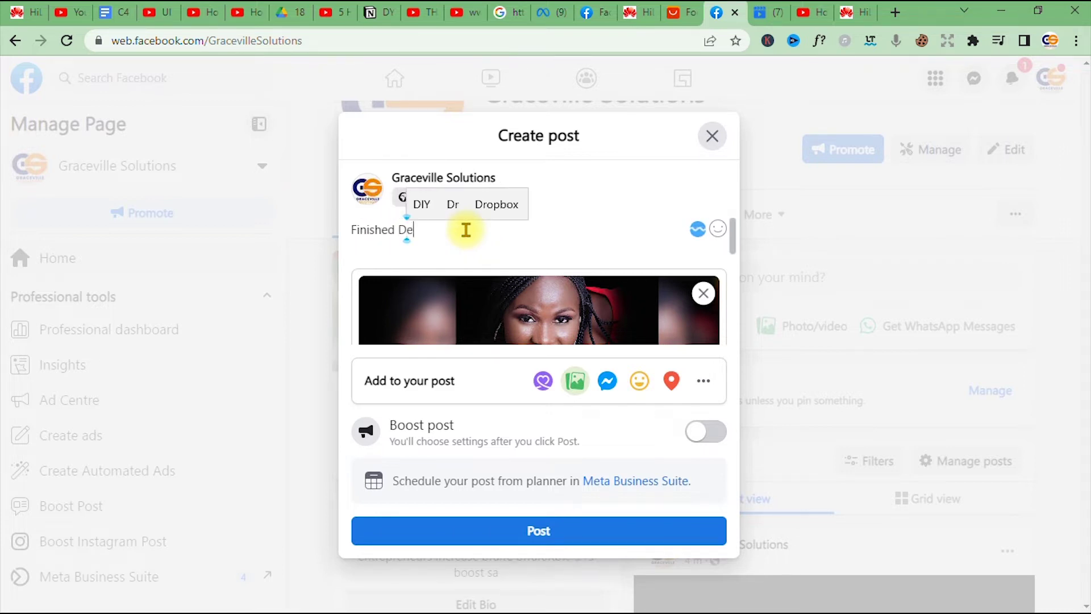
type("signs by")
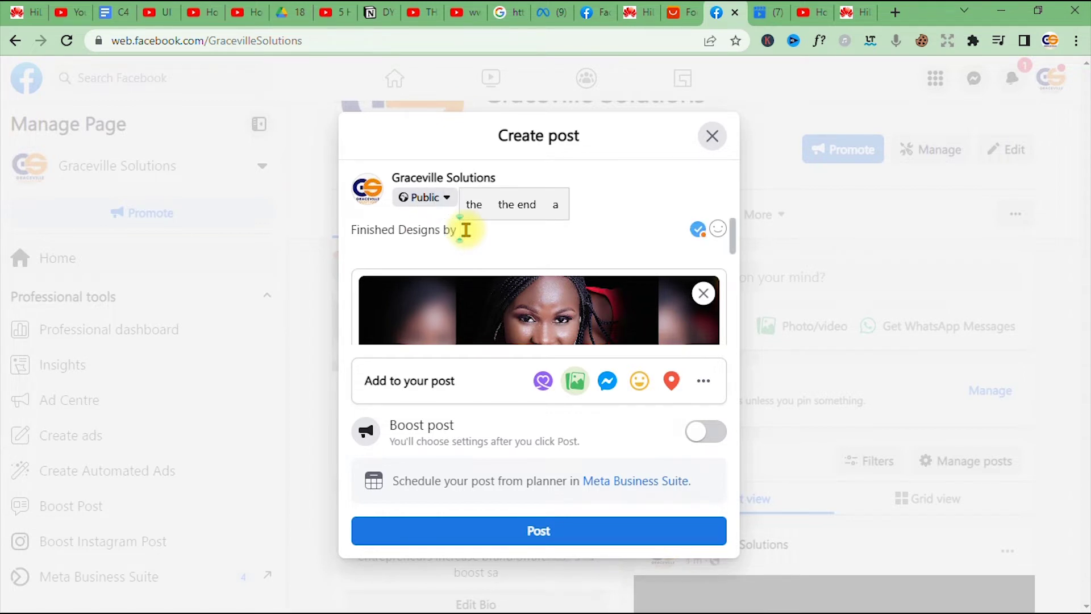
left_click(465, 230)
left_click(467, 230)
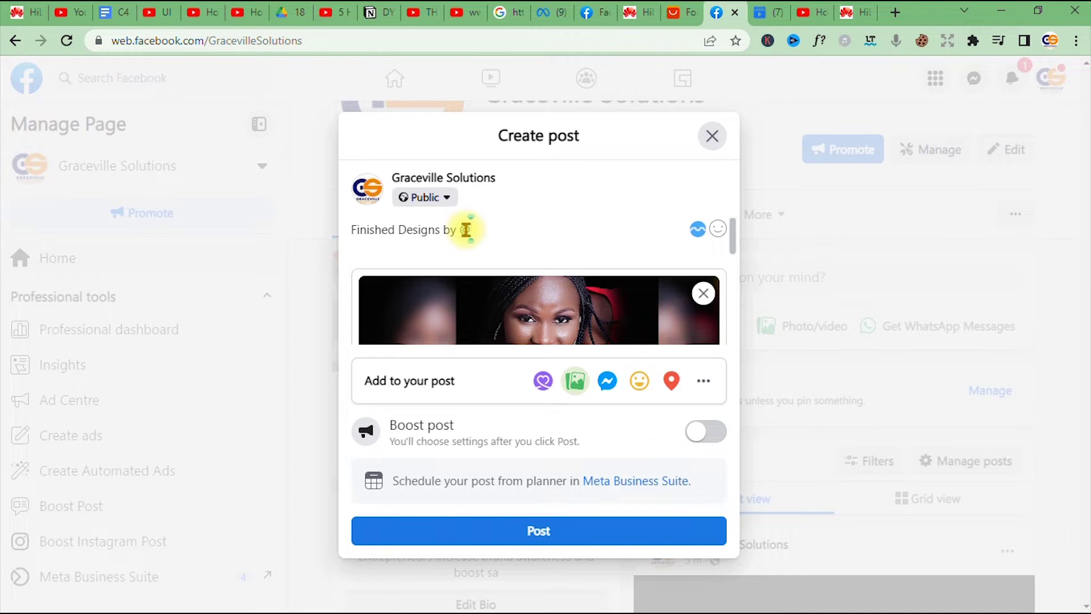
type("@Gracev")
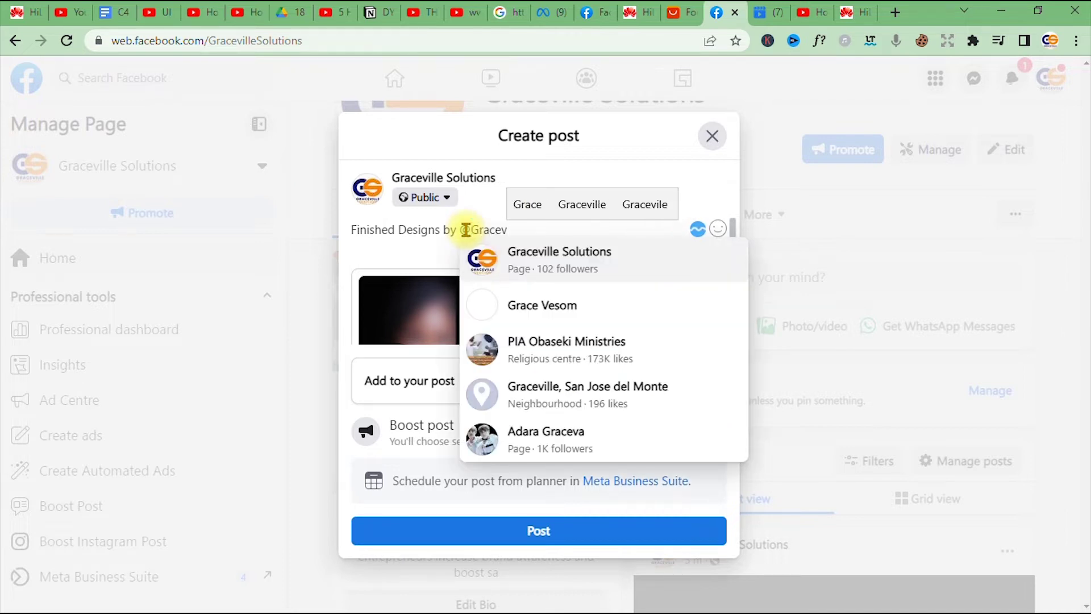
left_click(520, 250)
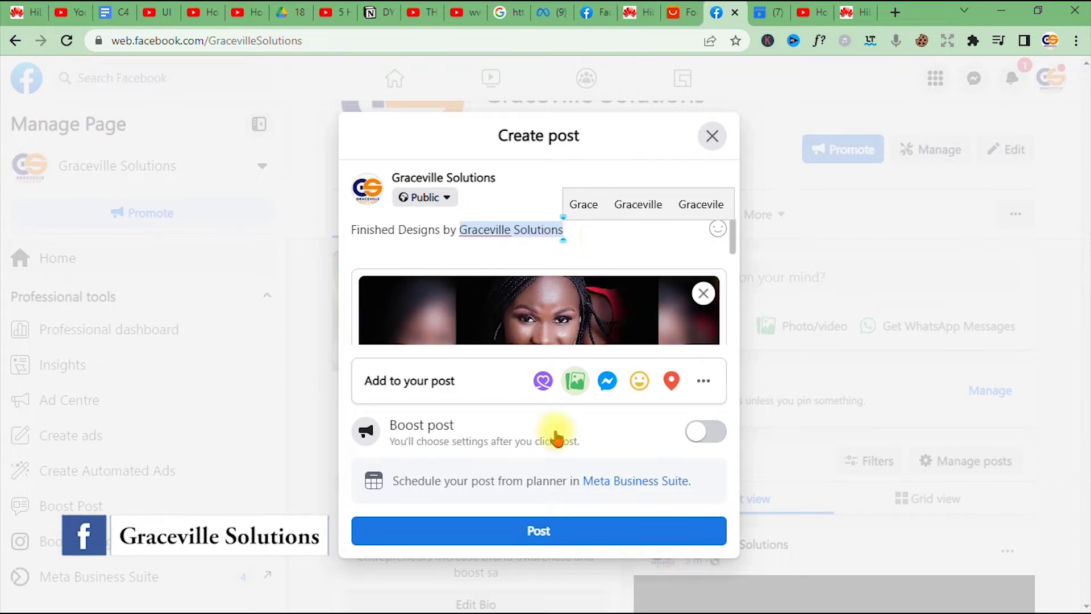
- Publish the post, decline the WhatsApp button, and page through its design images in the viewer
left_click(554, 531)
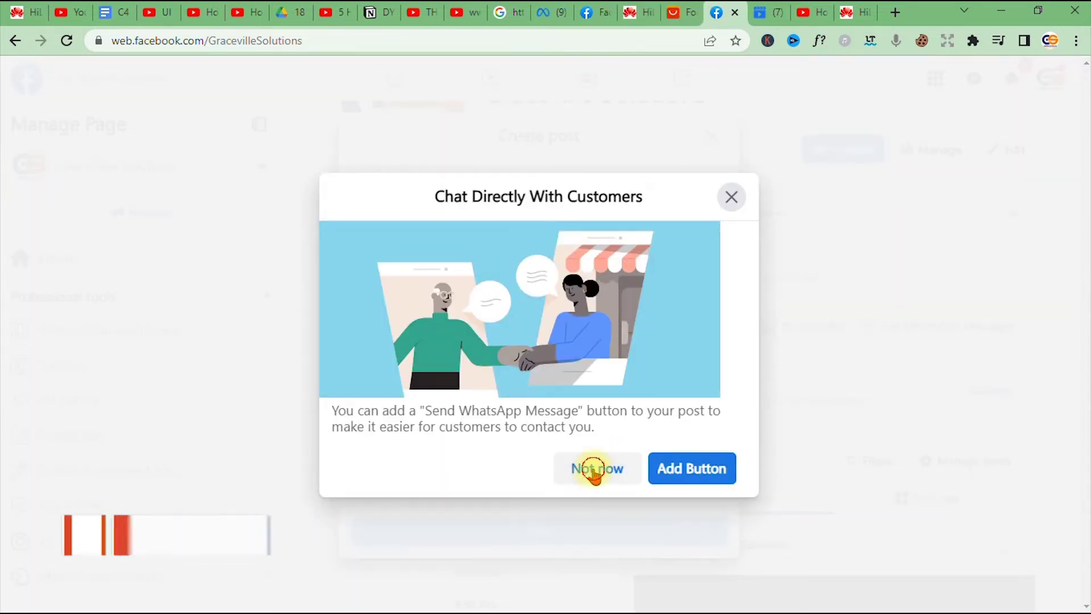
left_click(593, 467)
scroll(852, 370, "up", 4)
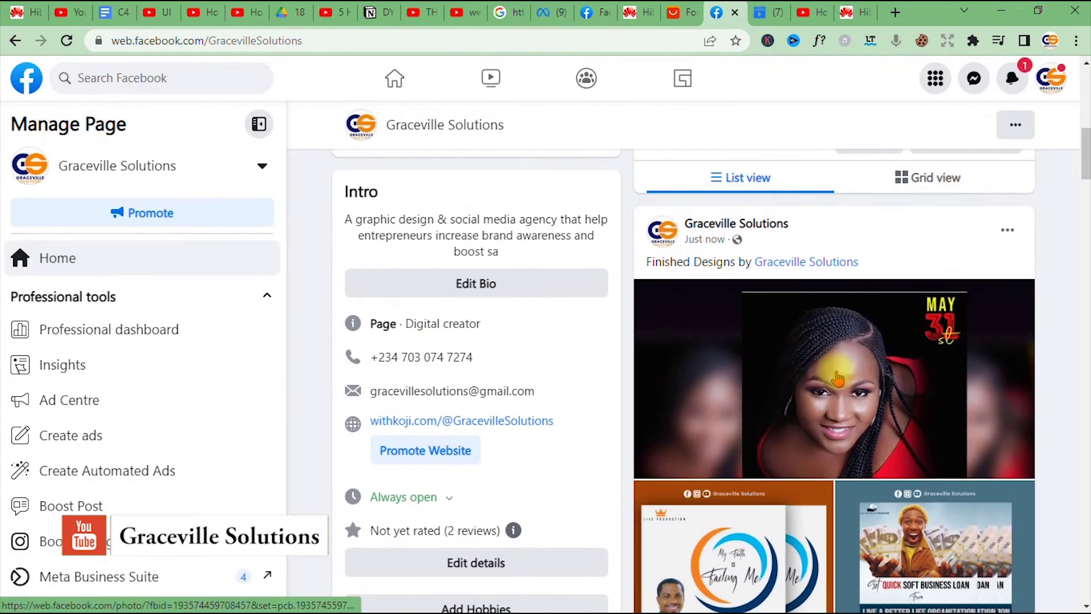
left_click(836, 380)
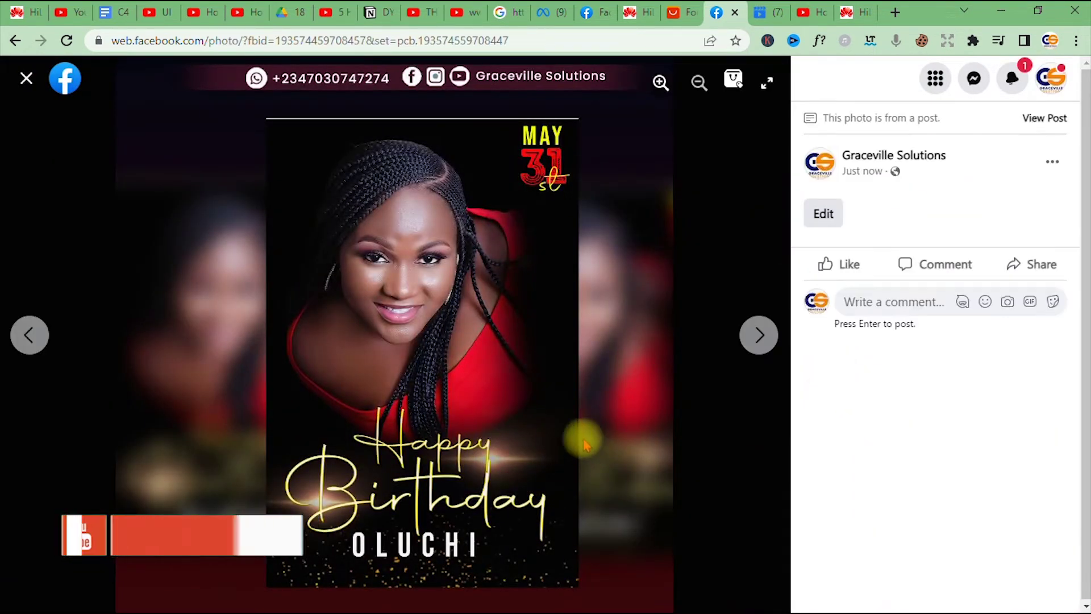
left_click(760, 336)
left_click(760, 336)
left_click(761, 339)
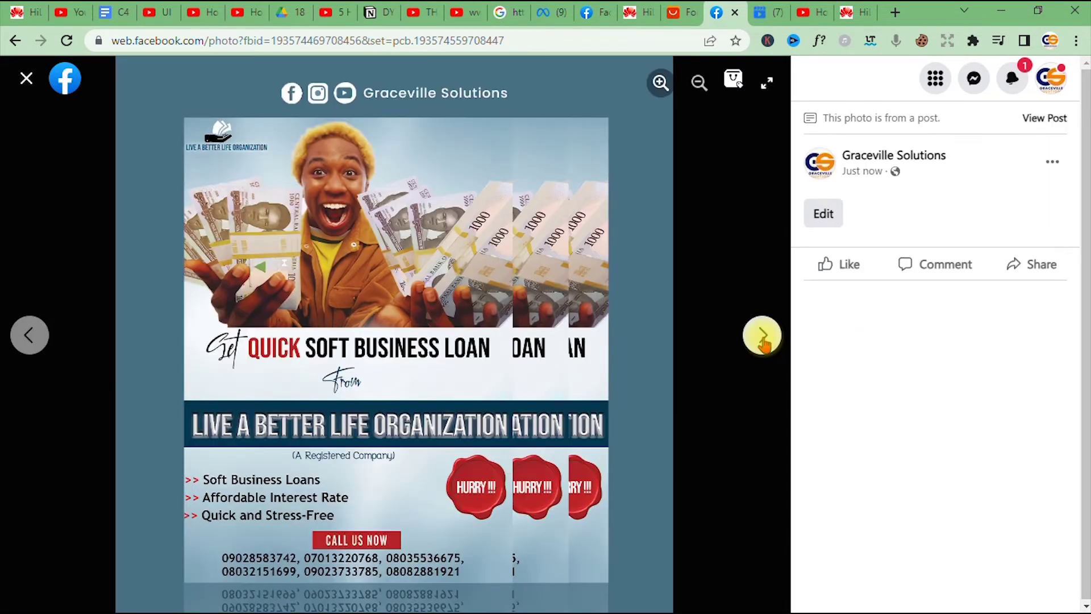
key("Escape")
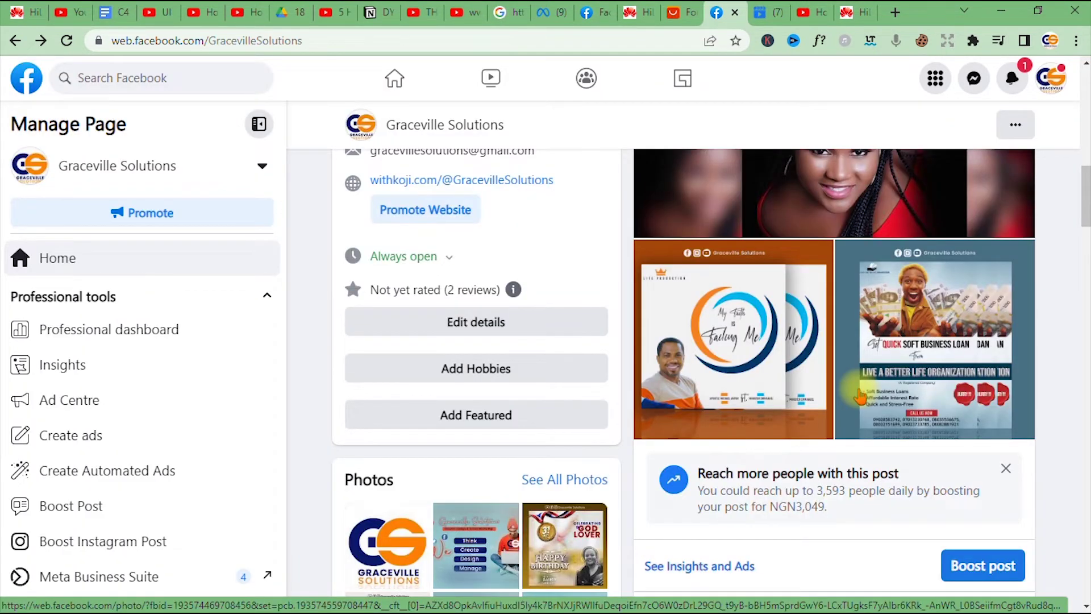
scroll(818, 341, "up", 5)
scroll(818, 324, "down", 4)
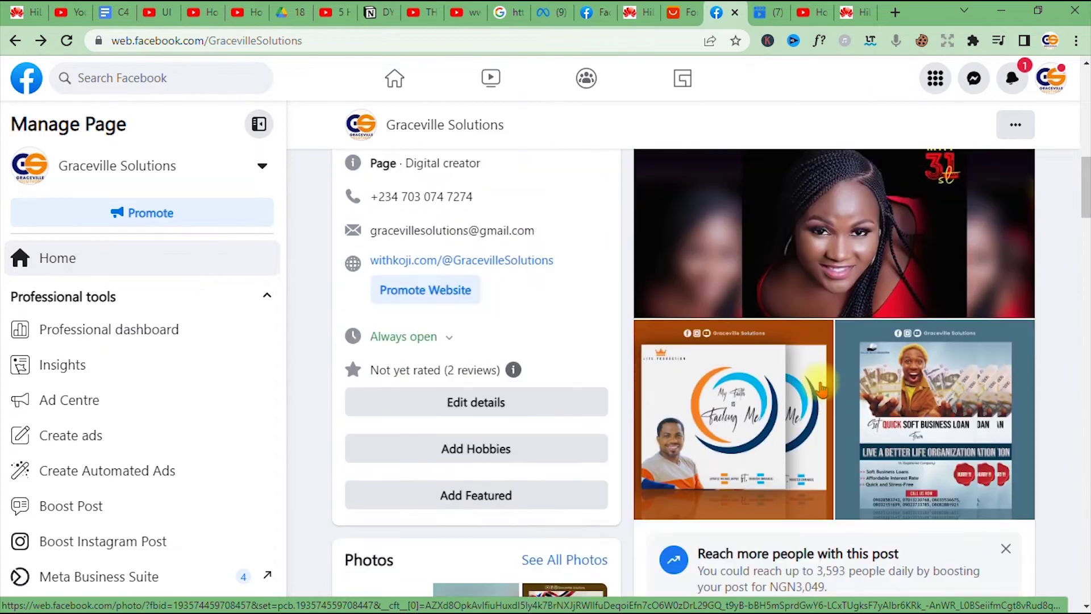
scroll(818, 384, "up", 7)
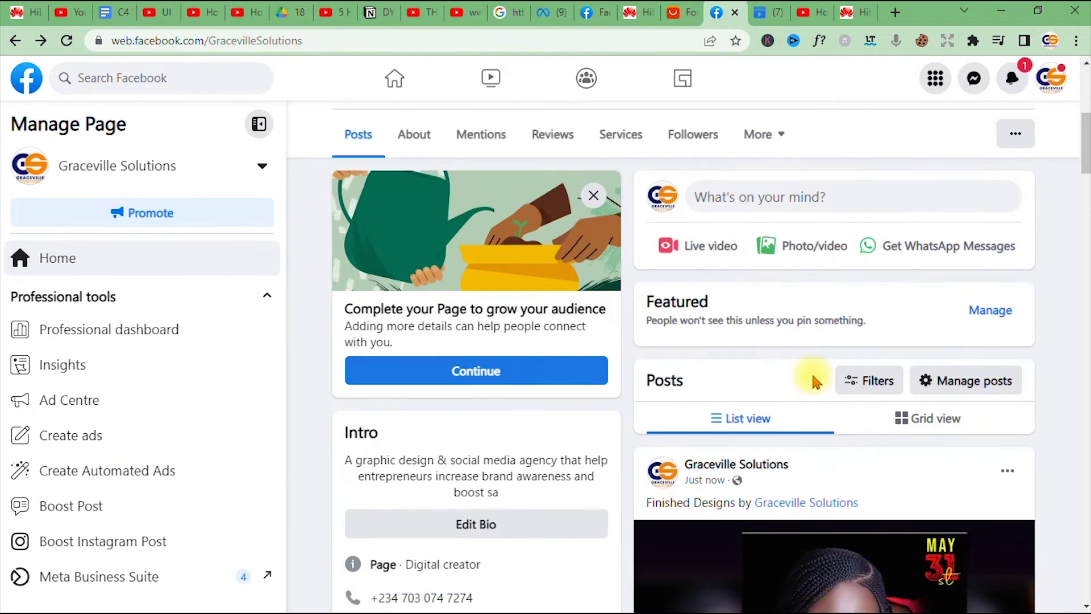
scroll(813, 378, "down", 5)
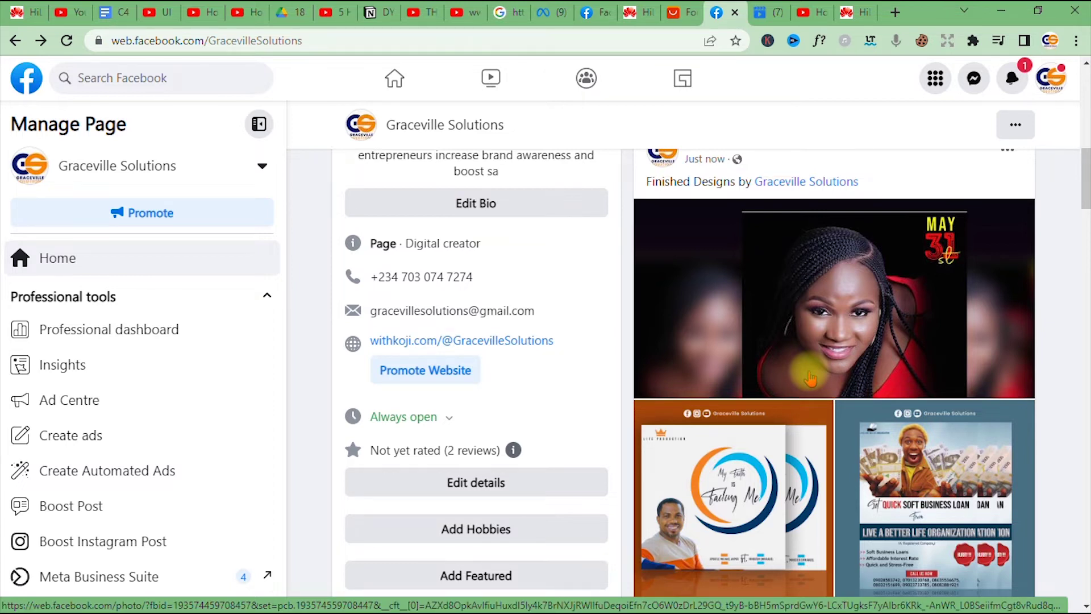
scroll(810, 378, "down", 5)
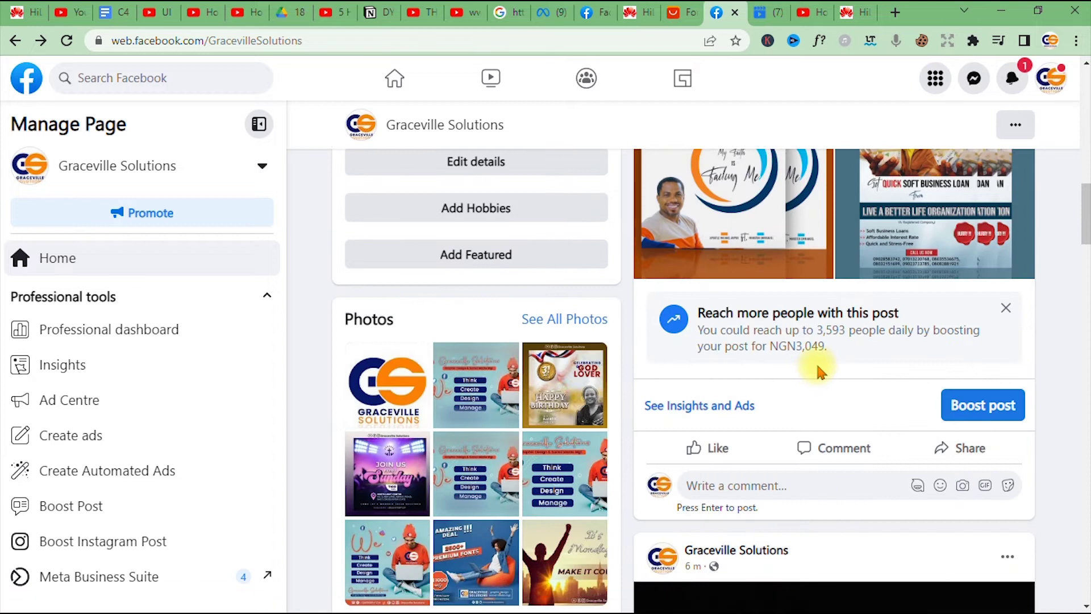
scroll(818, 370, "up", 5)
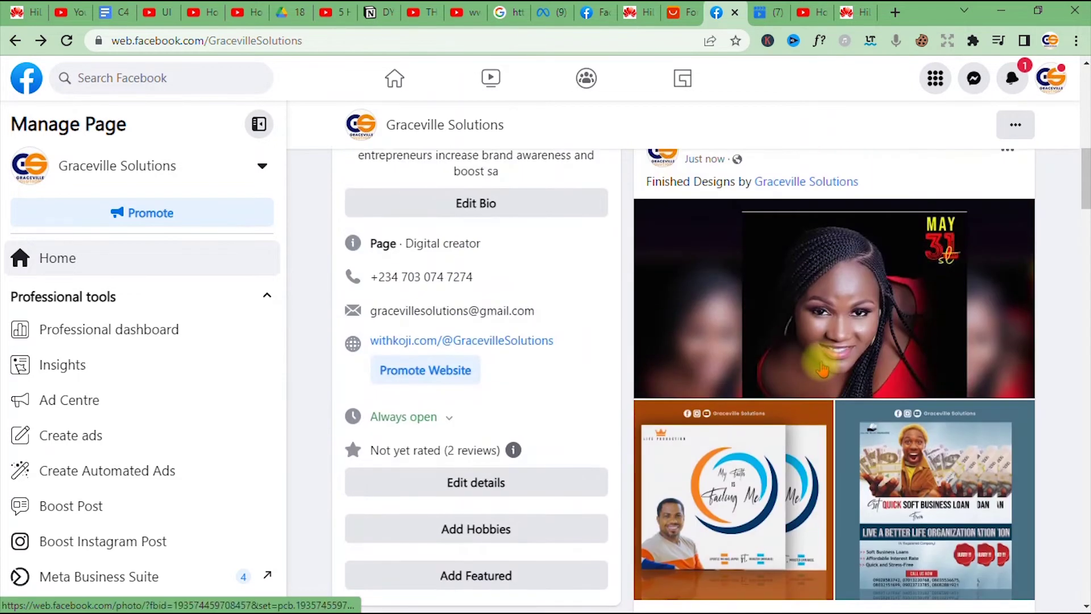
scroll(818, 369, "down", 5)
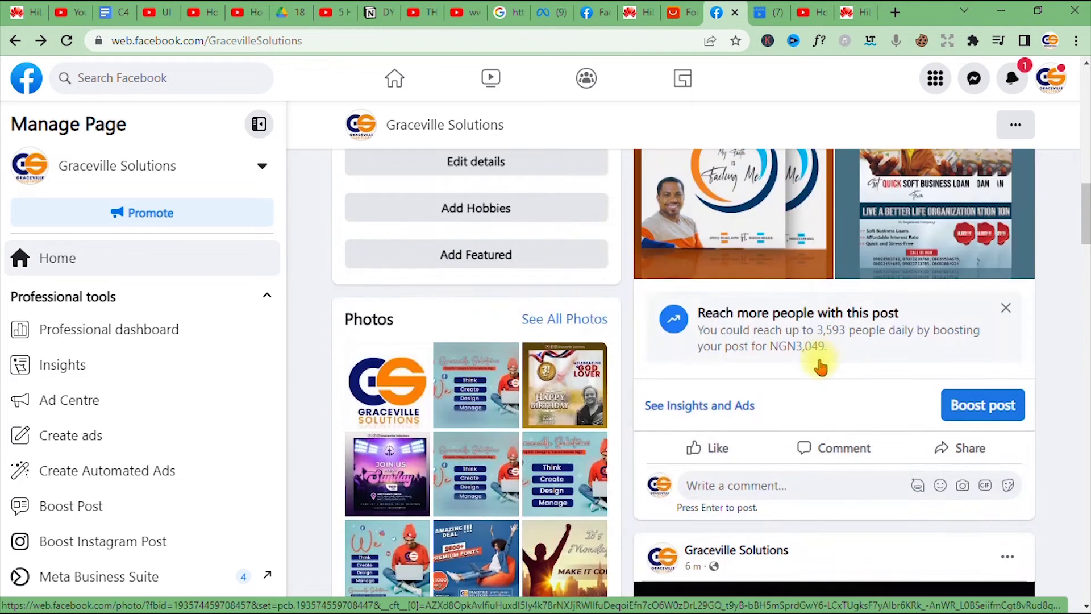
scroll(1075, 236, "up", 10)
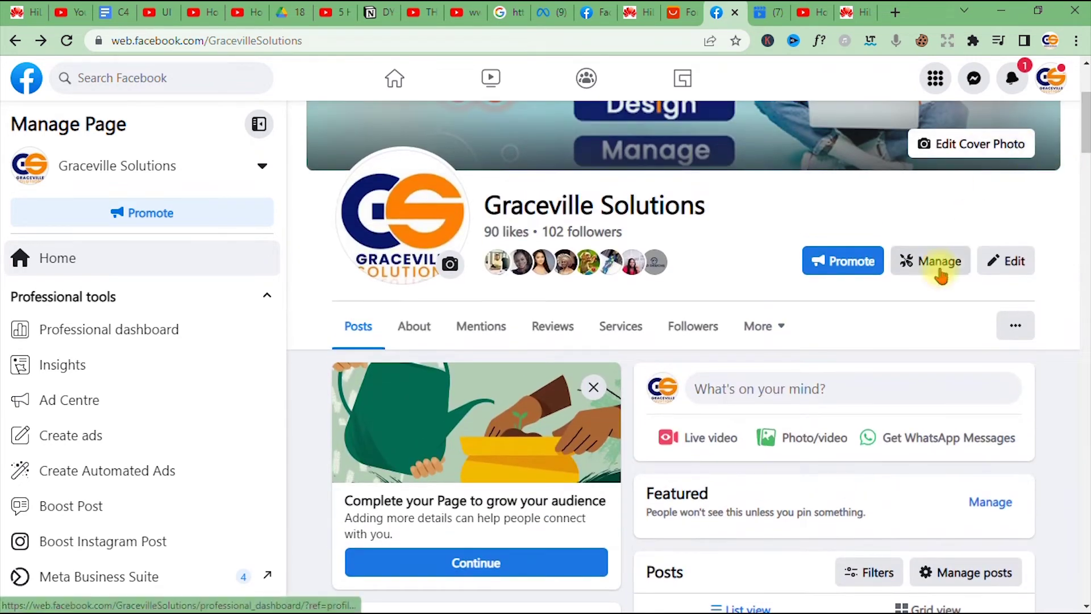
scroll(648, 500, "down", 3)
scroll(670, 466, "up", 4)
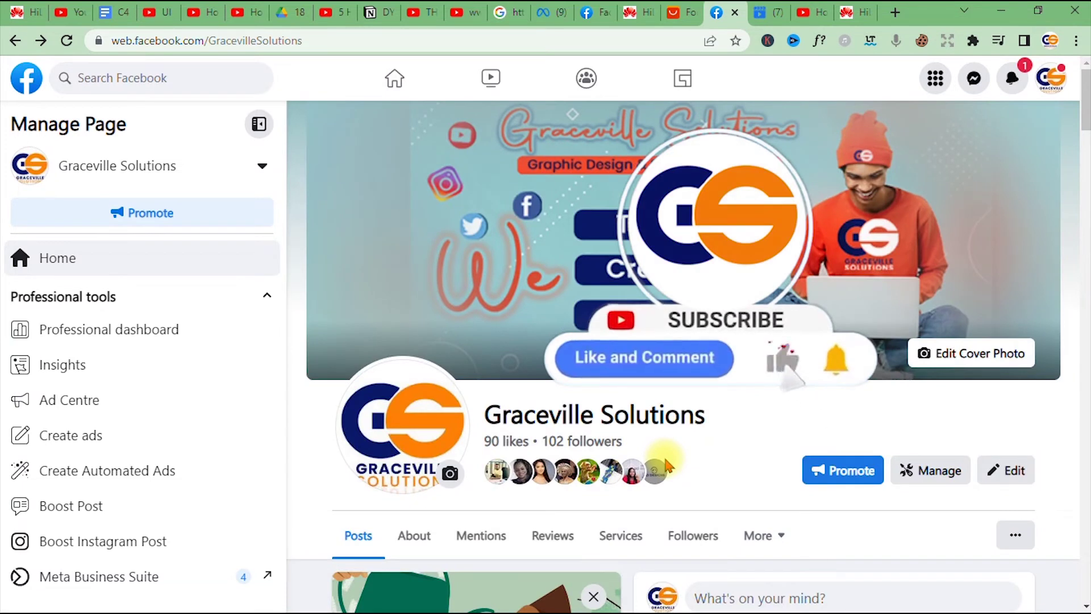
scroll(607, 477, "down", 6)
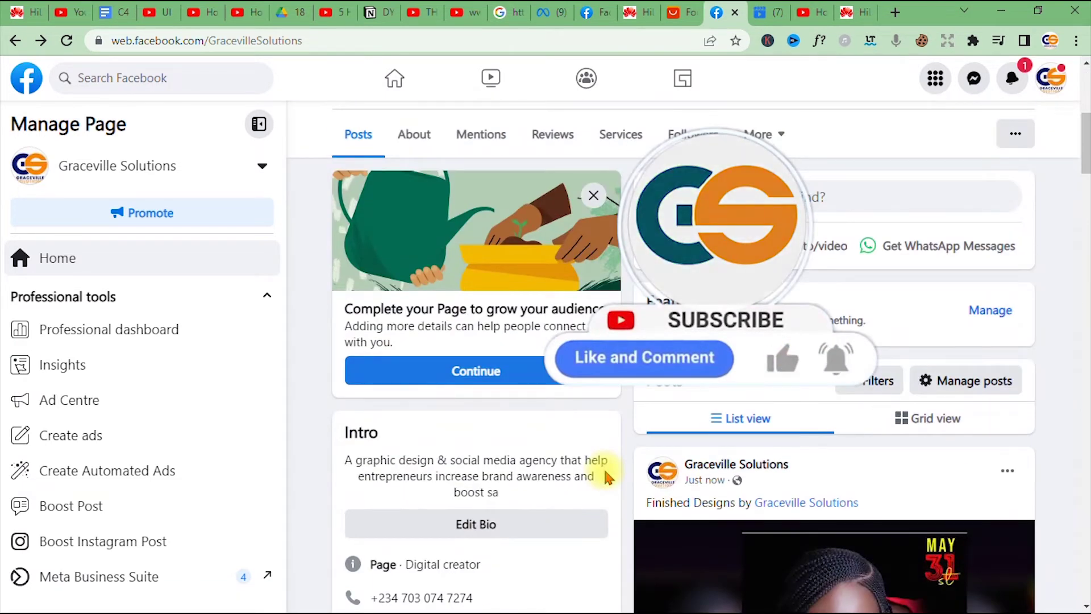
scroll(607, 477, "down", 5)
scroll(604, 475, "down", 4)
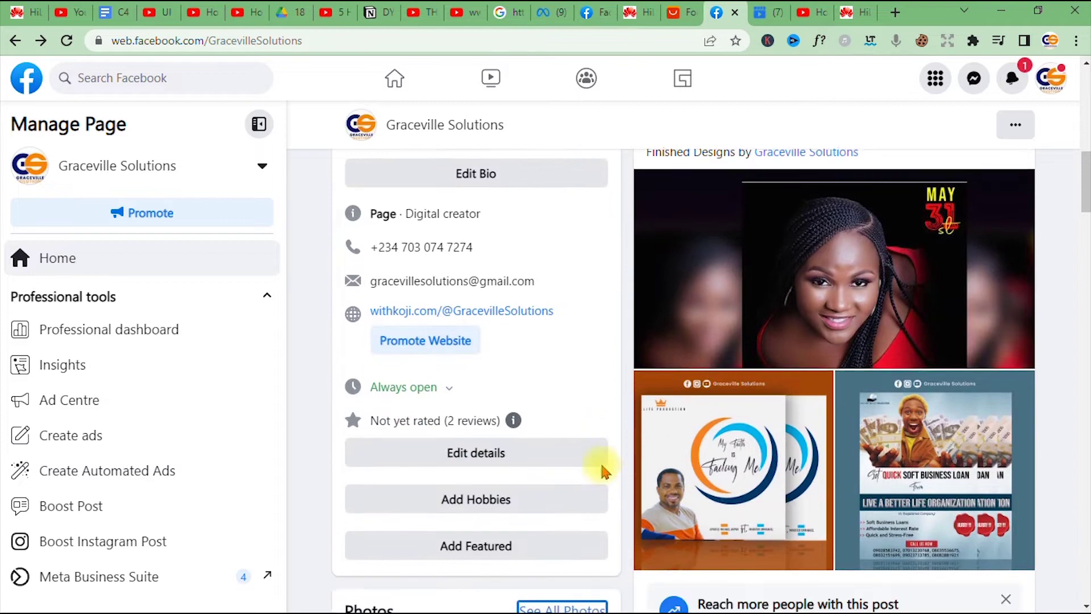
scroll(604, 469, "down", 4)
scroll(622, 443, "up", 15)
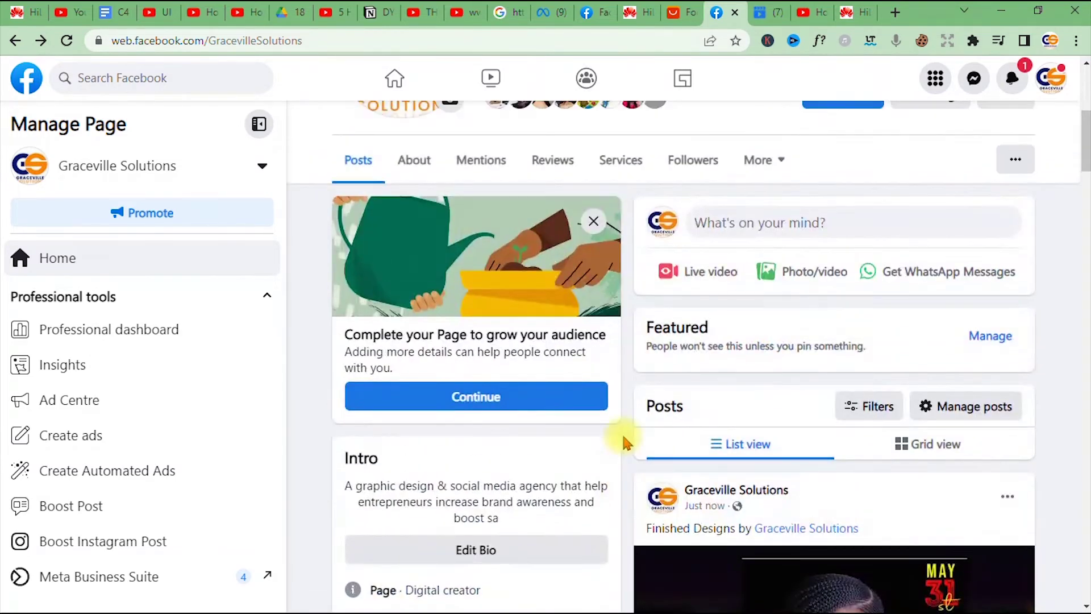